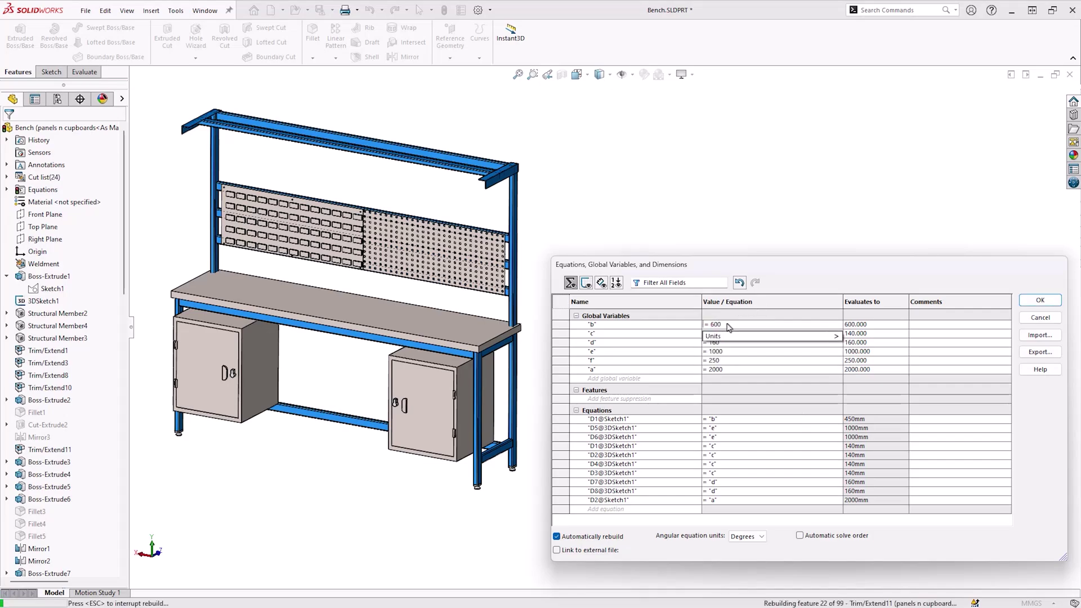
# Step: Set the bench's global variable "e" to 850 and "a" to 1500
pyautogui.doubleClick(729, 351)
pyautogui.press('BackSpace')
pyautogui.write('850')
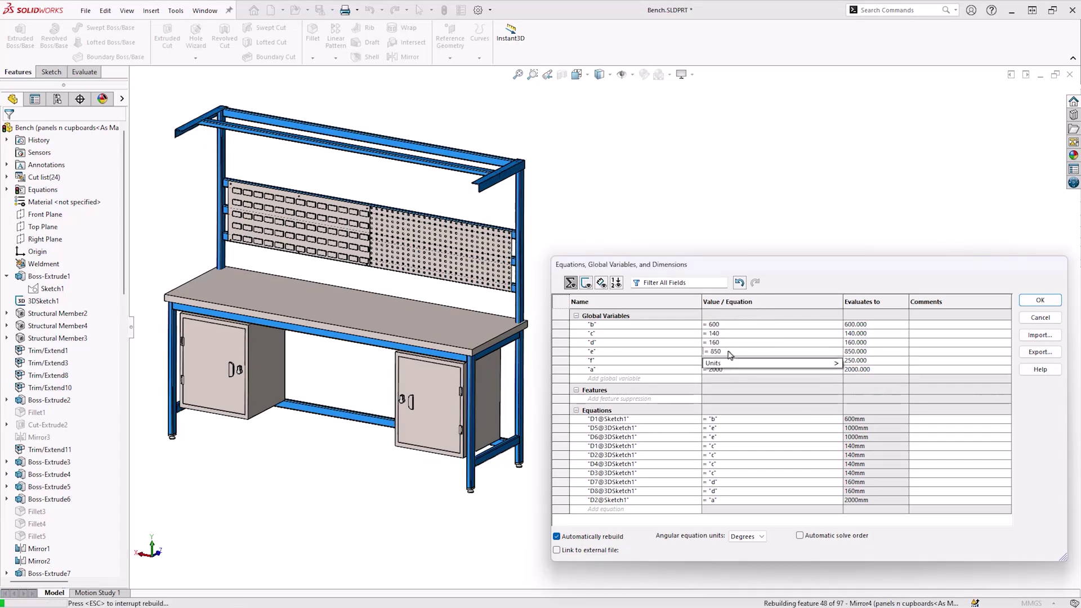
pyautogui.doubleClick(731, 369)
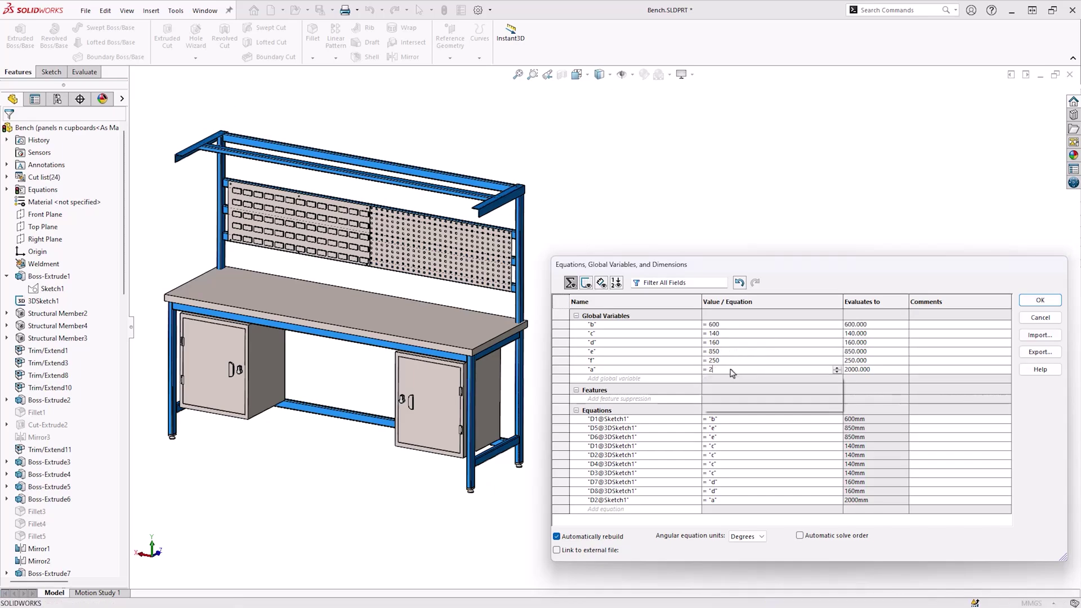
pyautogui.press('BackSpace')
pyautogui.write('1500')
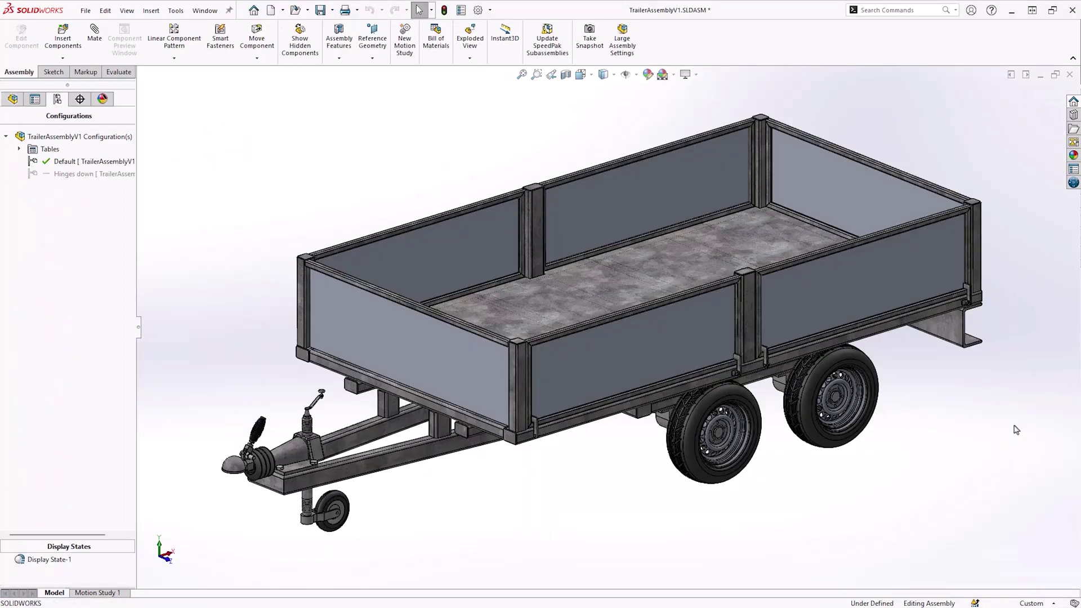
# Step: Activate the "Hinges down" configuration of the trailer assembly and orbit around it
pyautogui.moveTo(901, 407); pyautogui.dragTo(1004, 400, button='middle')
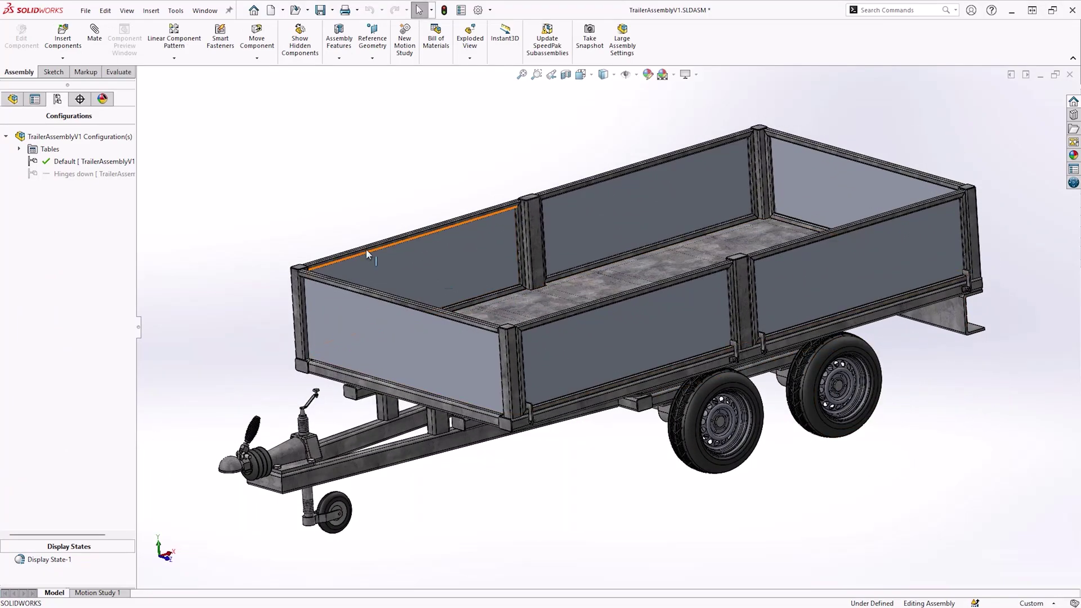
pyautogui.doubleClick(79, 174)
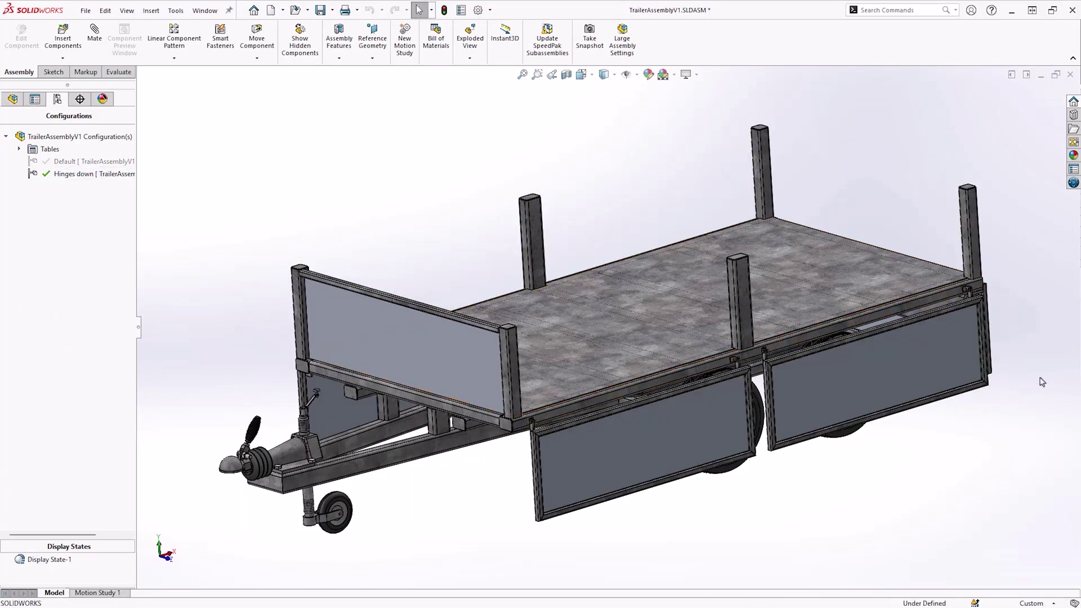
pyautogui.moveTo(1041, 382)
pyautogui.mouseDown(button='middle')
pyautogui.moveTo(1008, 394)
pyautogui.moveTo(1018, 416)
pyautogui.moveTo(1033, 374)
pyautogui.mouseUp(button='middle')
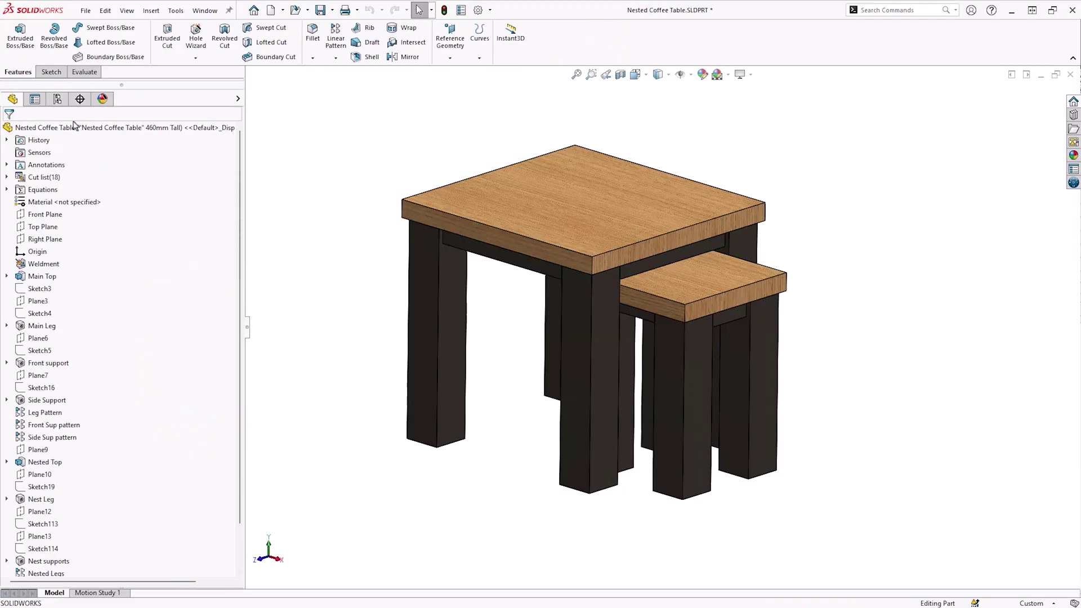
# Step: Activate the coffee table's 500mm, 520mm, 550mm and 600mm Tall configurations one after another, ending on Default
pyautogui.click(57, 98)
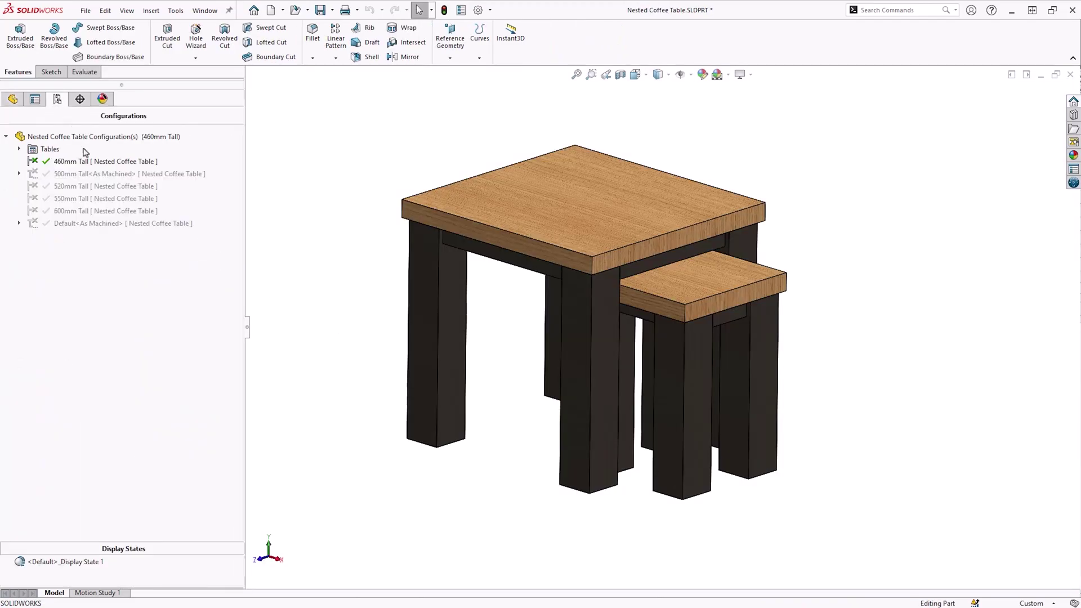
pyautogui.doubleClick(93, 174)
pyautogui.doubleClick(98, 186)
pyautogui.doubleClick(98, 198)
pyautogui.doubleClick(98, 211)
pyautogui.doubleClick(105, 223)
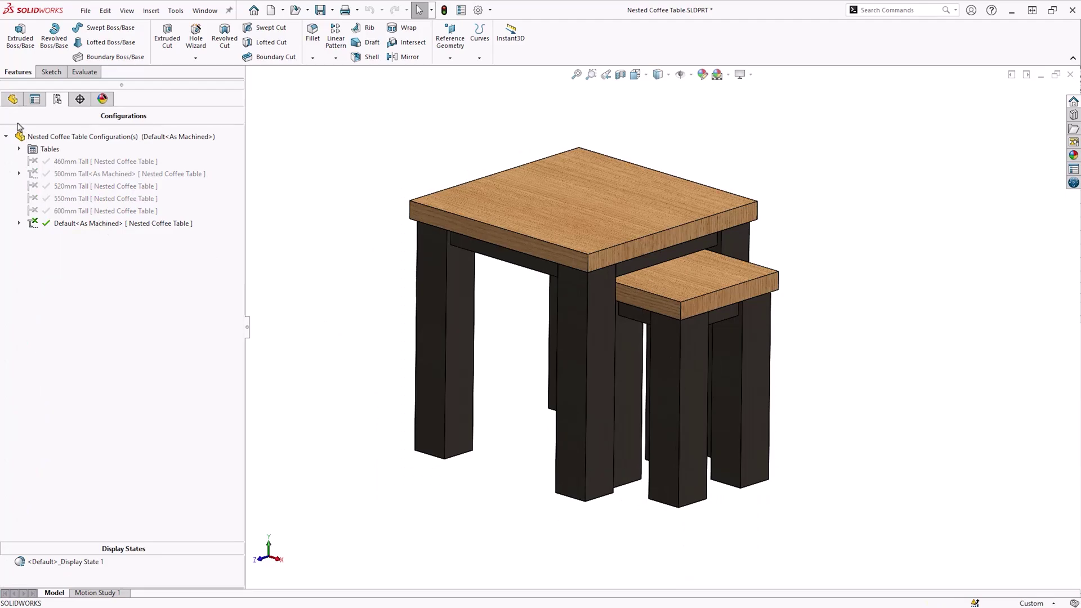
# Step: Open the equation manager and switch the table through the 460mm, 500mm, 550mm and 600mm Tall configurations to compare their values
pyautogui.click(12, 99)
pyautogui.rightClick(60, 195)
pyautogui.click(104, 200)
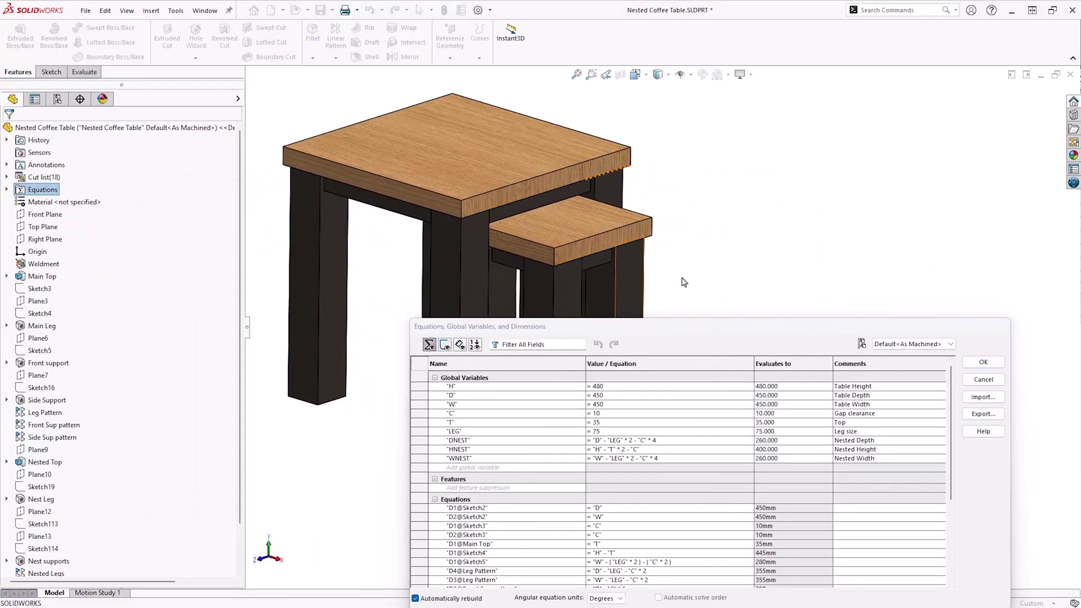
pyautogui.click(949, 344)
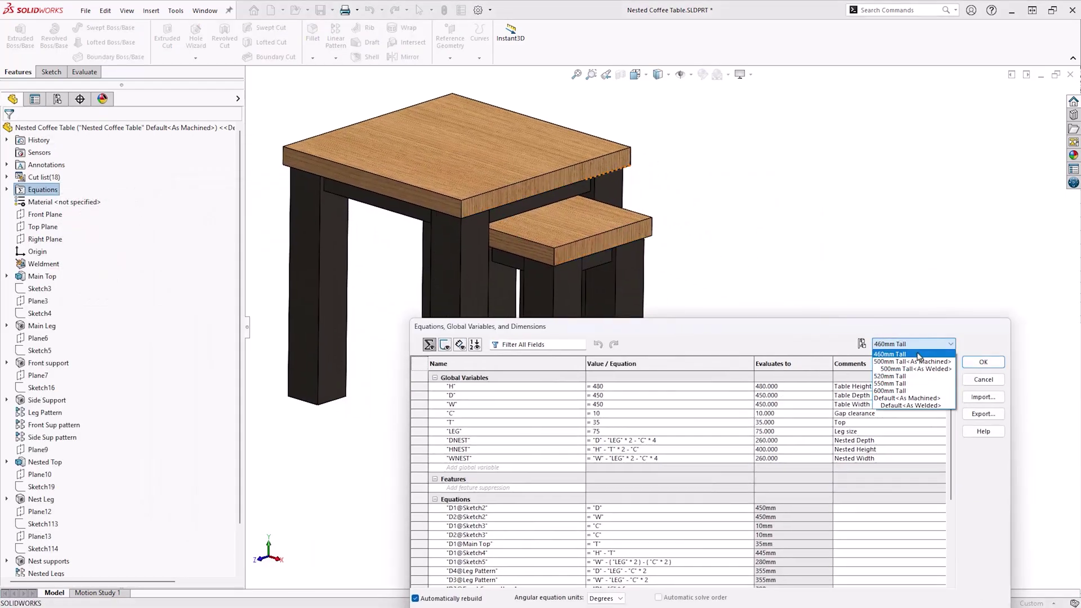
pyautogui.click(920, 360)
pyautogui.click(912, 344)
pyautogui.click(909, 361)
pyautogui.click(912, 344)
pyautogui.click(895, 383)
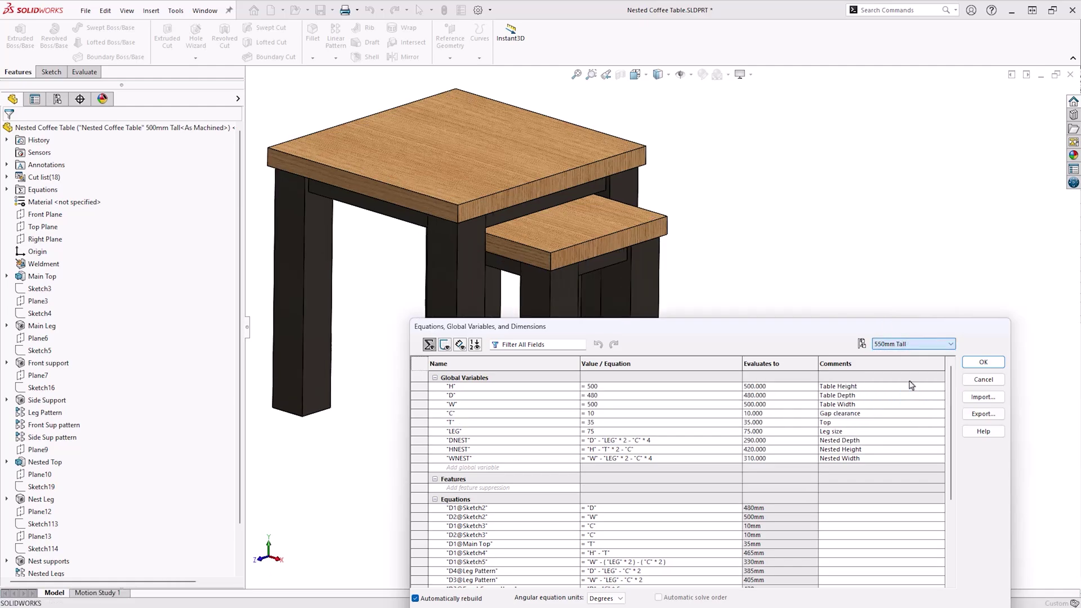
pyautogui.click(911, 344)
pyautogui.click(921, 390)
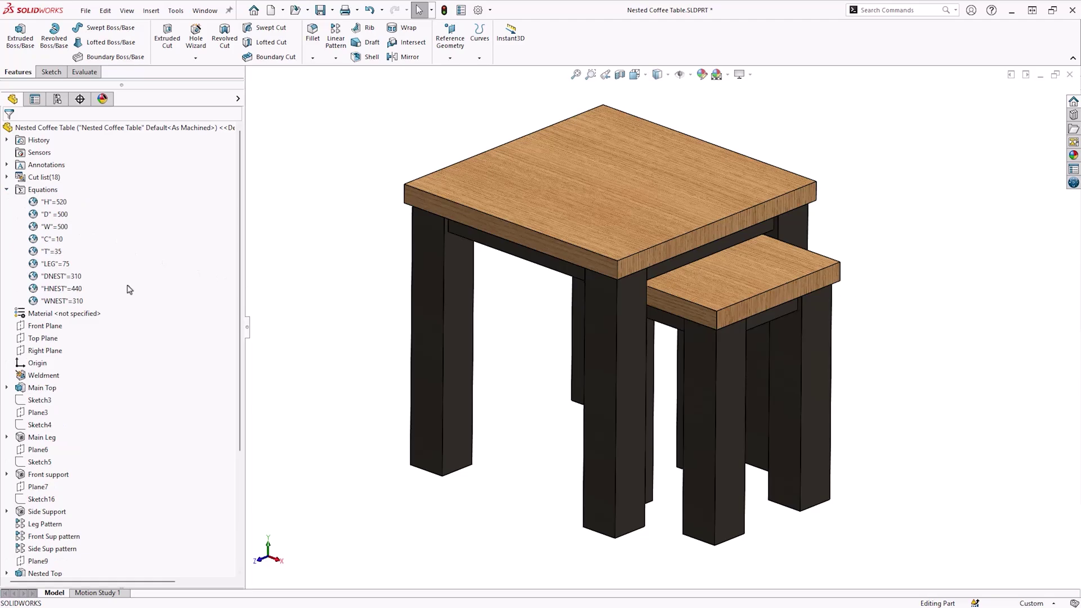
# Step: Open the equation manager for the Default configuration and expand the Main Top feature in the tree
pyautogui.rightClick(55, 191)
pyautogui.click(149, 203)
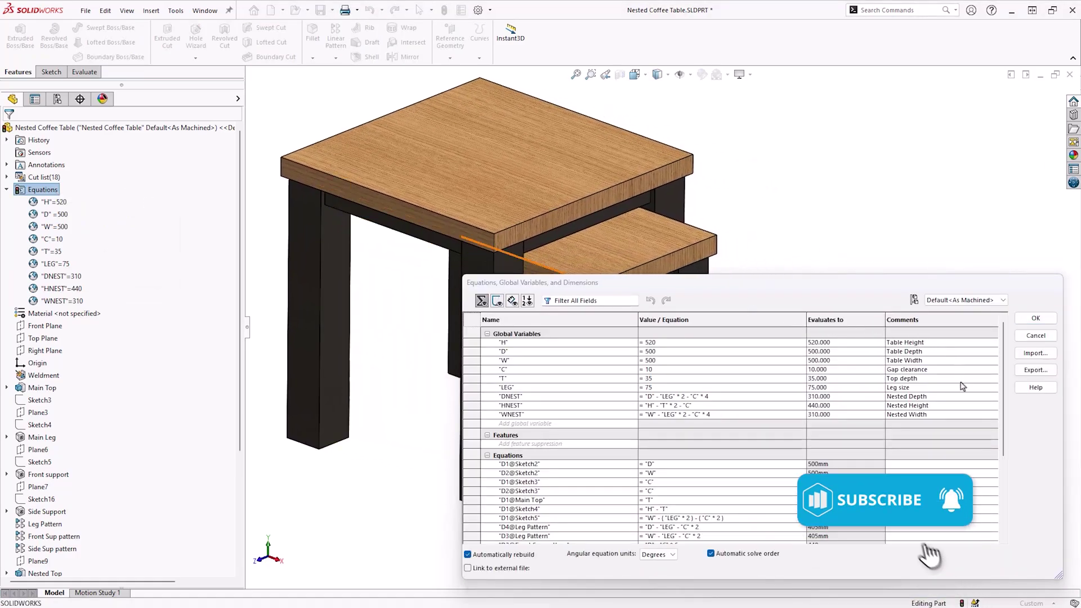
pyautogui.click(42, 387)
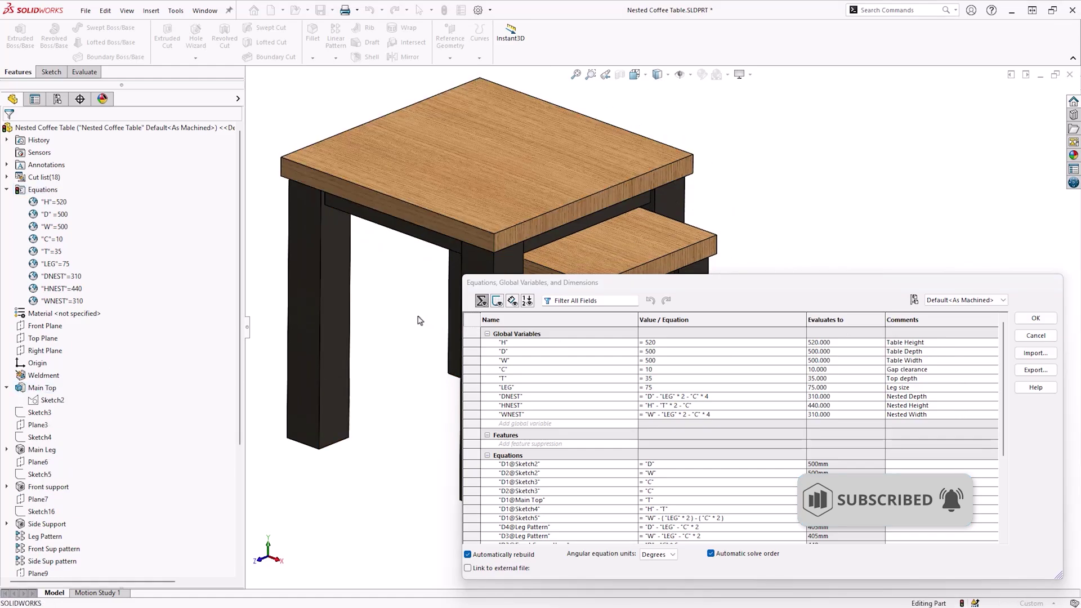
pyautogui.press('Escape')
# Step: Set the table depth "D" and the table width "W" to 450
pyautogui.moveTo(662, 289); pyautogui.dragTo(666, 275)
pyautogui.click(669, 338)
pyautogui.press('BackSpace')
pyautogui.press('BackSpace')
pyautogui.press('BackSpace')
pyautogui.write('450')
pyautogui.click(662, 348)
pyautogui.press('BackSpace')
pyautogui.press('BackSpace')
pyautogui.write('450')
# Step: Set the table height "H" to 480 and apply the equation changes
pyautogui.click(674, 332)
pyautogui.press('BackSpace')
pyautogui.press('BackSpace')
pyautogui.press('BackSpace')
pyautogui.write('480')
pyautogui.press('Tab')
pyautogui.click(1037, 305)
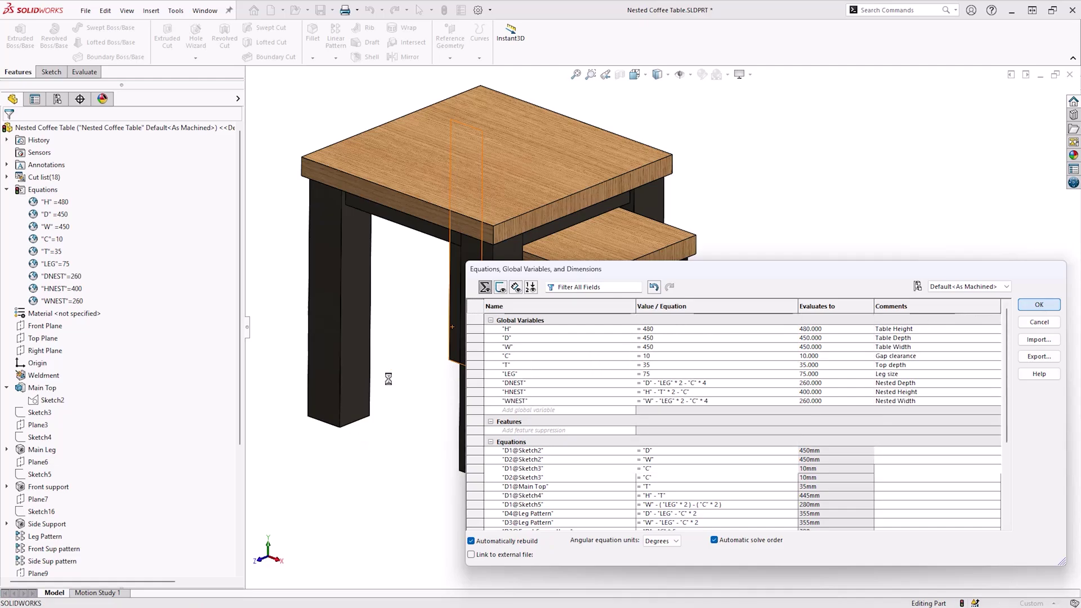
pyautogui.scroll(-5, 241, 410)
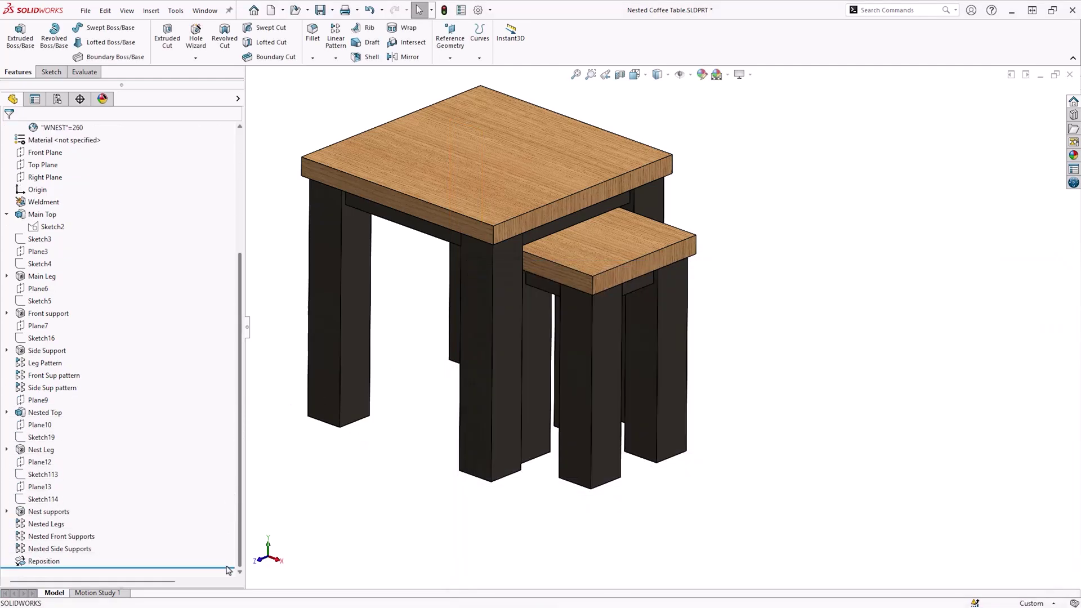
pyautogui.moveTo(206, 565); pyautogui.dragTo(233, 564)
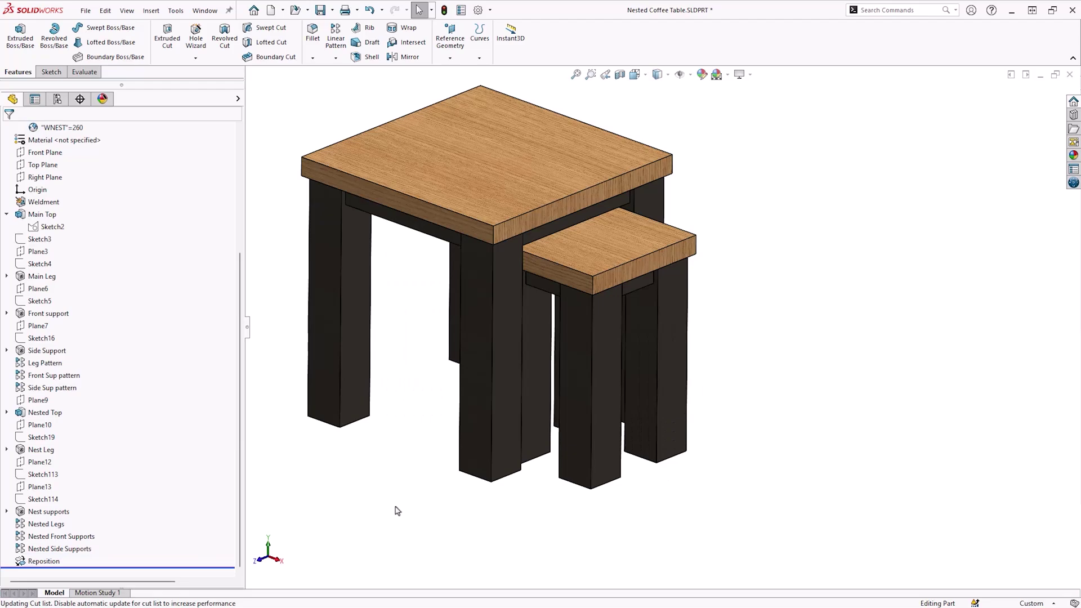
pyautogui.keyDown('ctrl'); pyautogui.moveTo(398, 510); pyautogui.dragTo(496, 547, button='middle'); pyautogui.keyUp('ctrl')
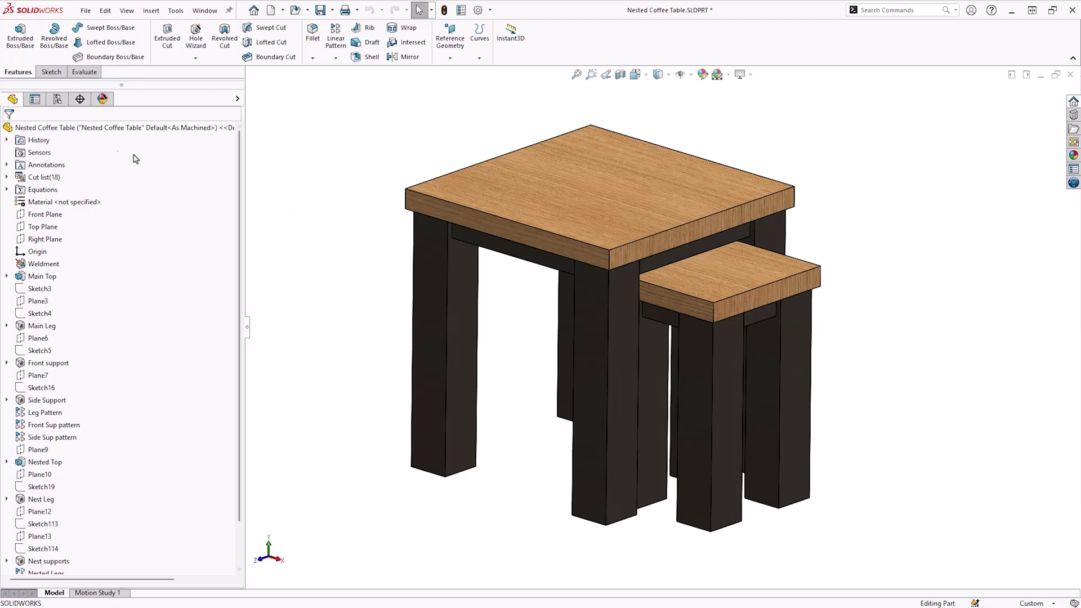
# Step: Add a new configuration named "500mm Tall" to the coffee table
pyautogui.click(57, 100)
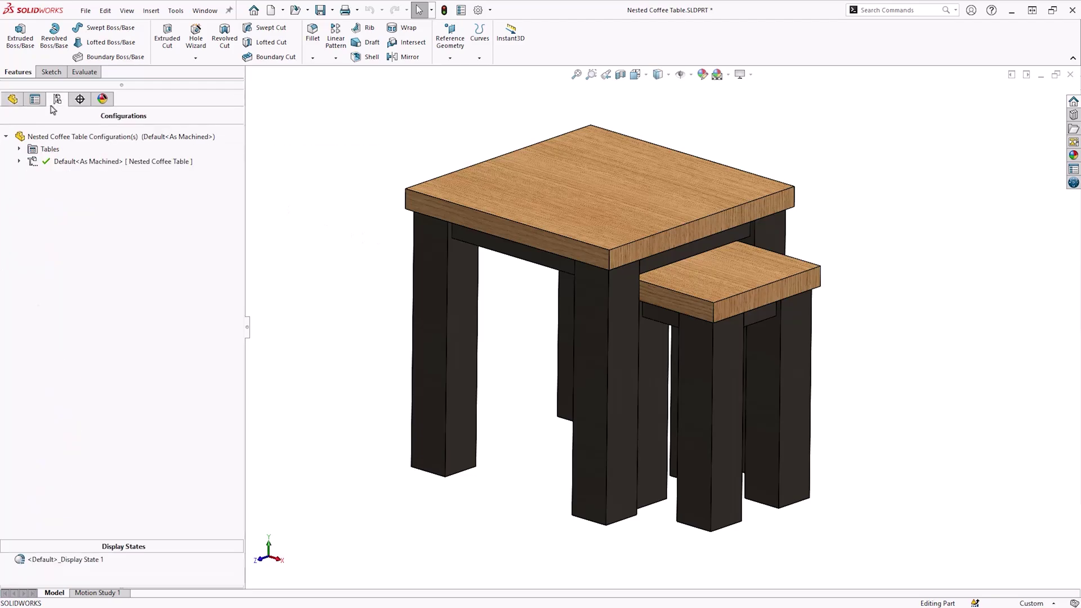
pyautogui.rightClick(123, 216)
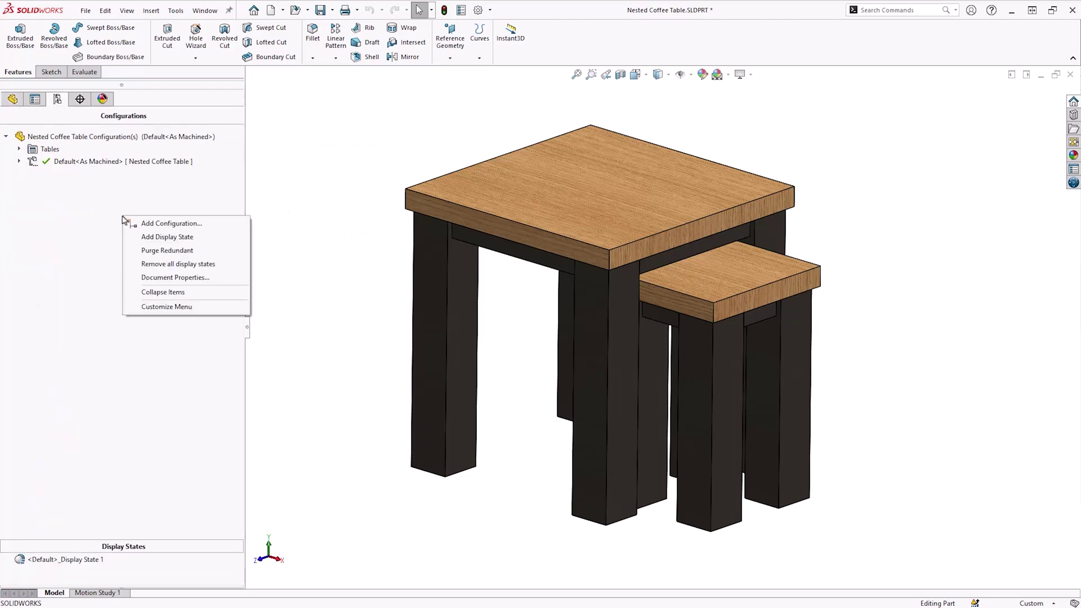
pyautogui.click(227, 223)
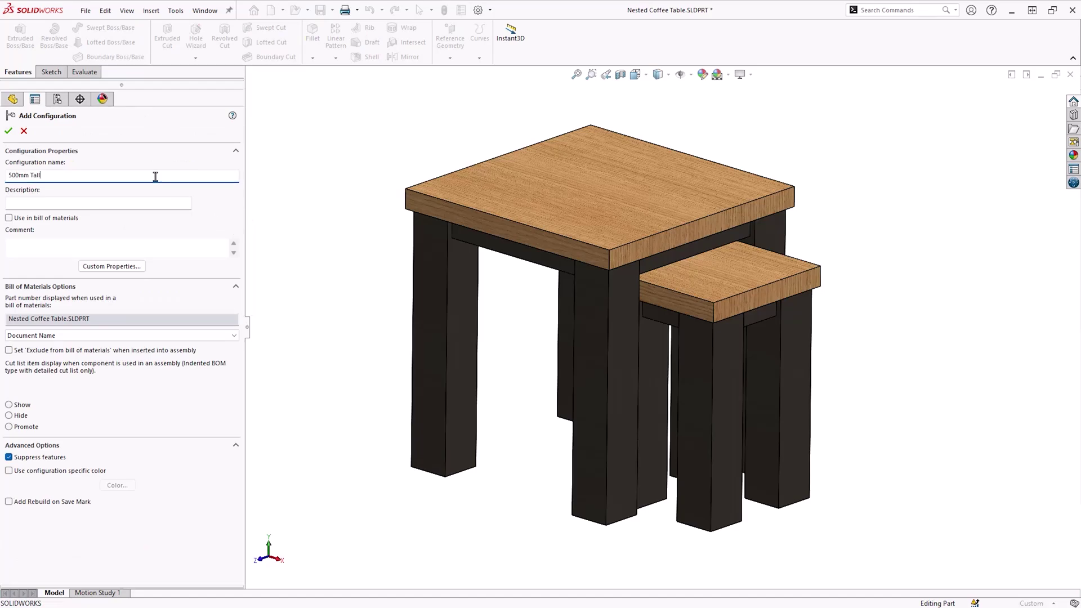
pyautogui.click(8, 131)
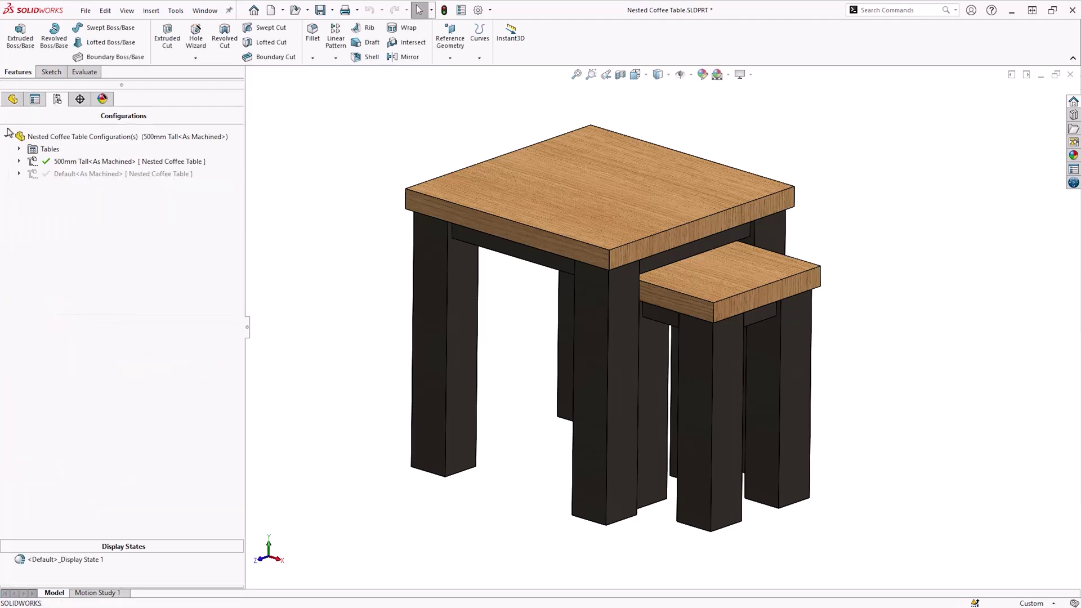
# Step: Open the equation manager, check that 500mm Tall<As Machined> is the chosen configuration, and move the dialog clear of the table
pyautogui.click(12, 100)
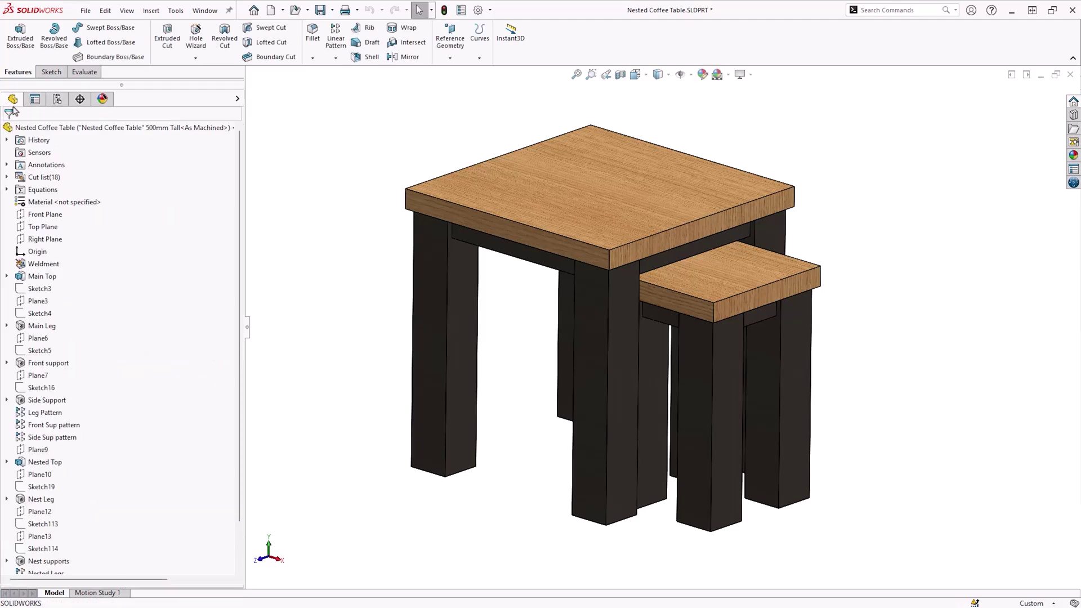
pyautogui.rightClick(45, 190)
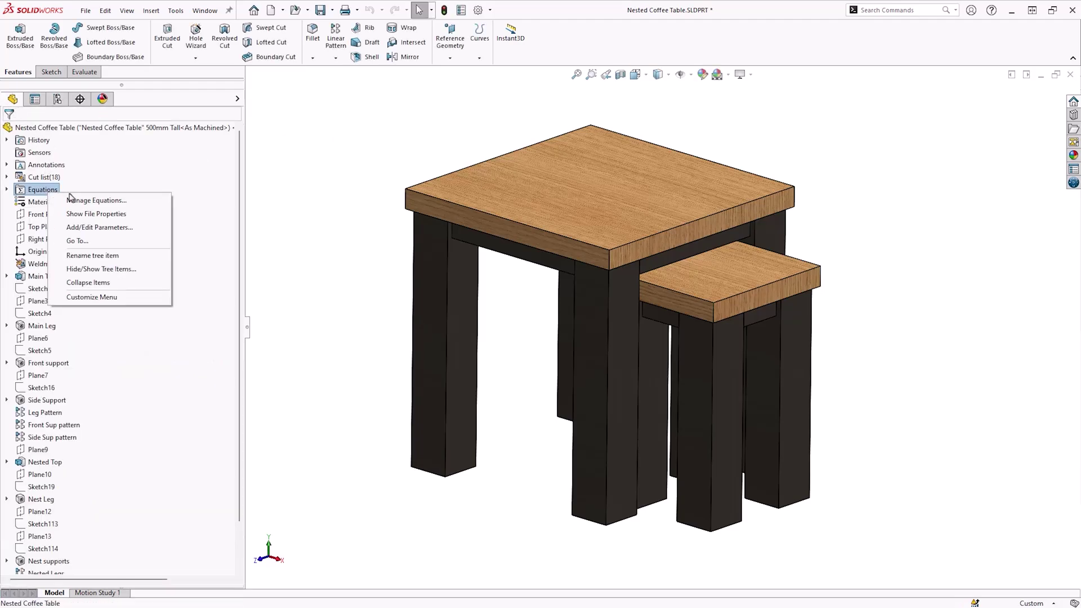
pyautogui.click(133, 202)
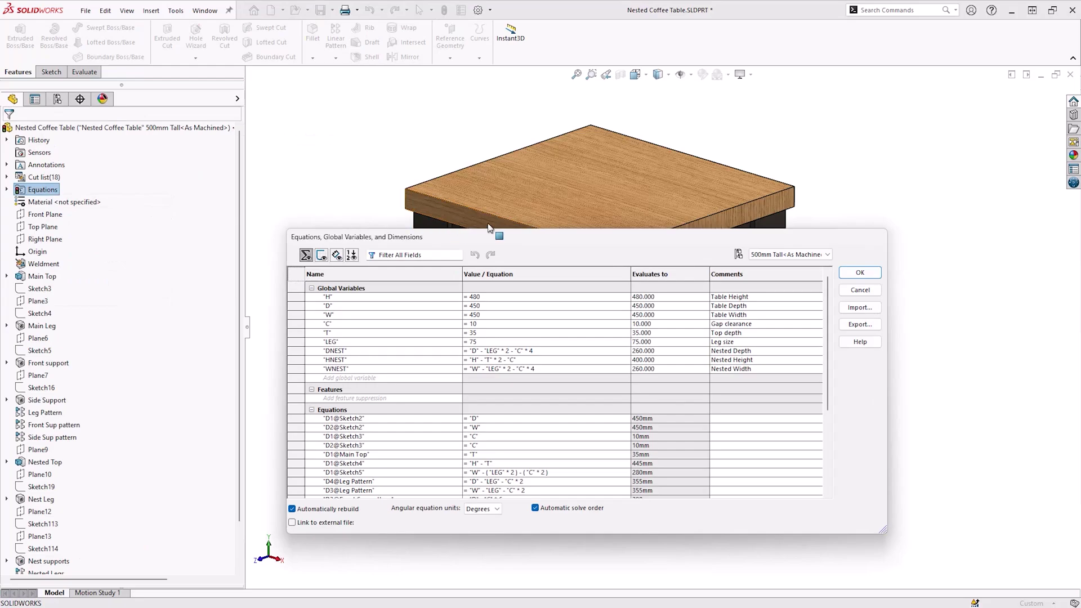
pyautogui.click(825, 256)
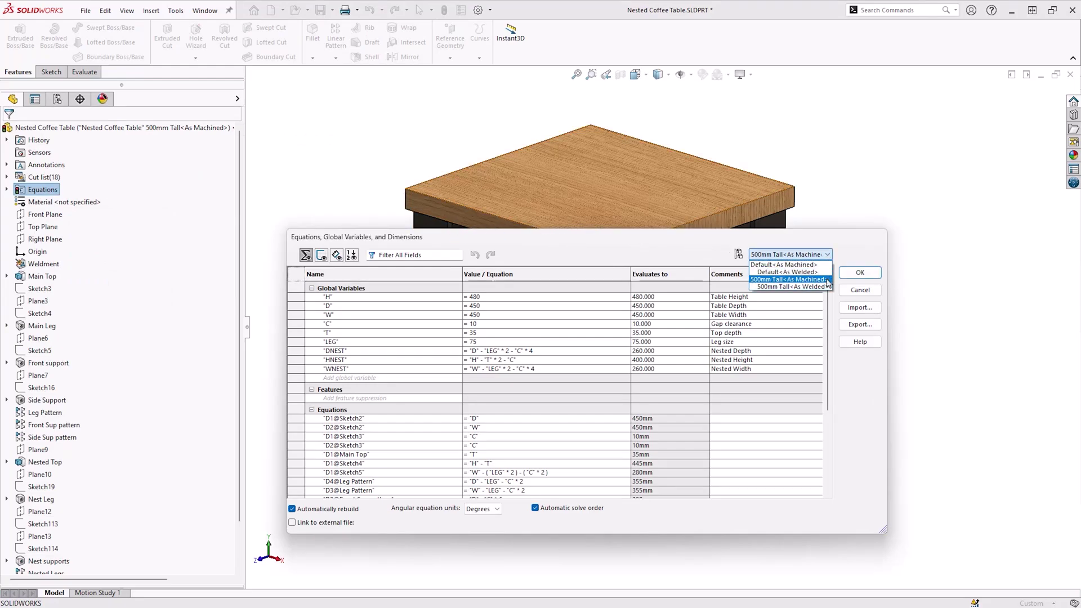
pyautogui.click(870, 250)
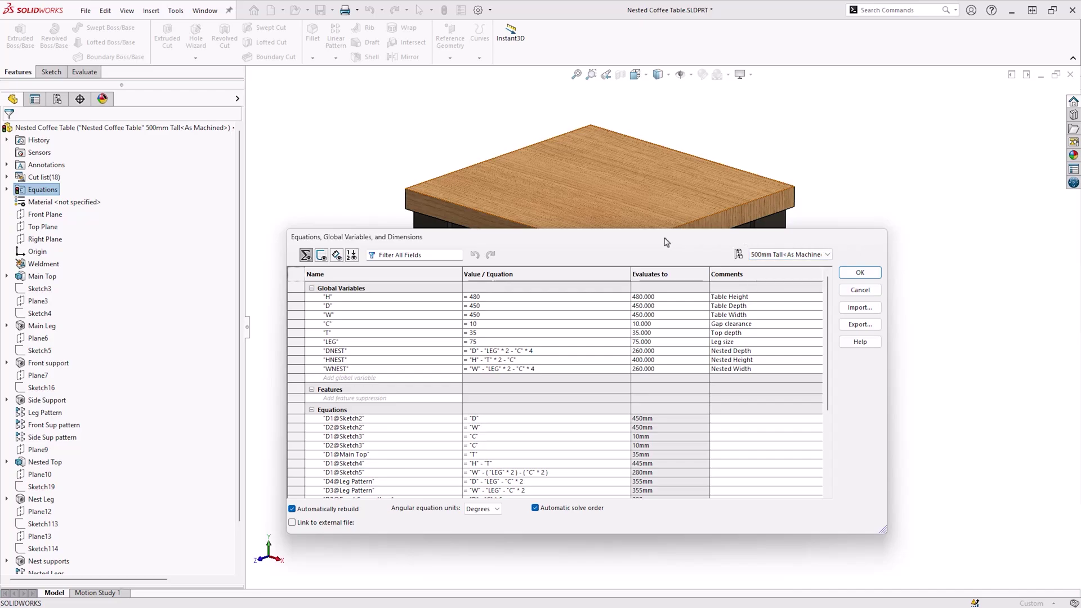
pyautogui.moveTo(664, 242); pyautogui.dragTo(830, 287)
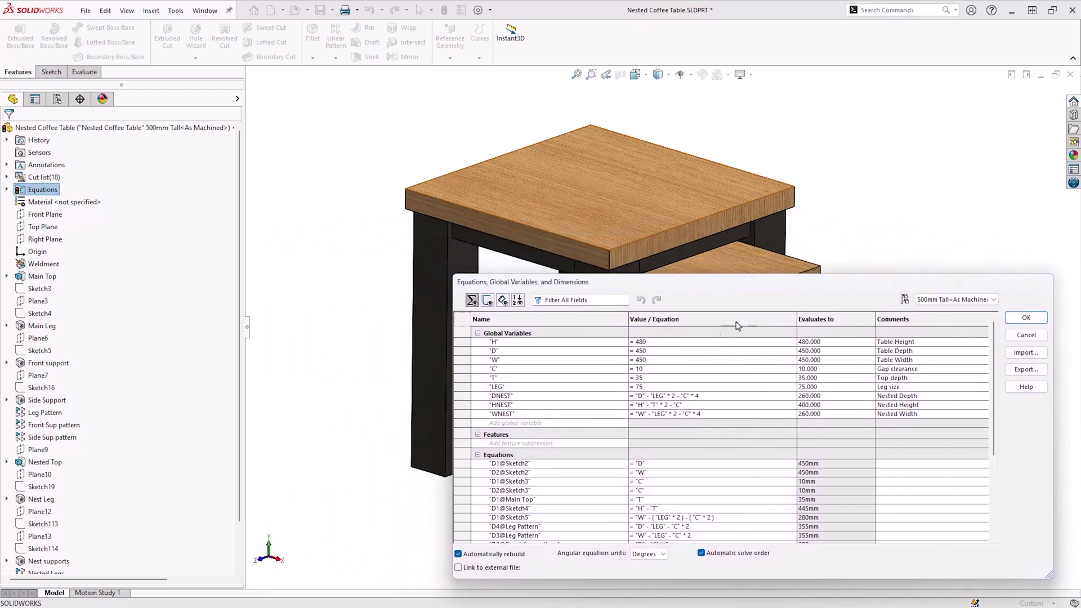
# Step: Set the table height "H" to 500 for this configuration only
pyautogui.click(670, 342)
pyautogui.press('BackSpace')
pyautogui.press('BackSpace')
pyautogui.write('500')
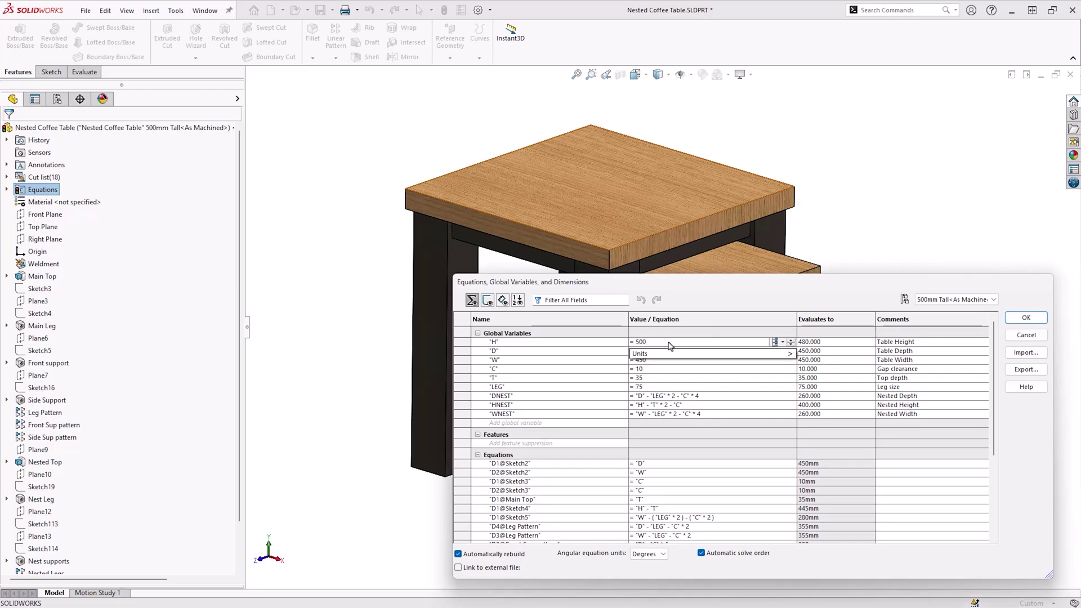
pyautogui.click(778, 343)
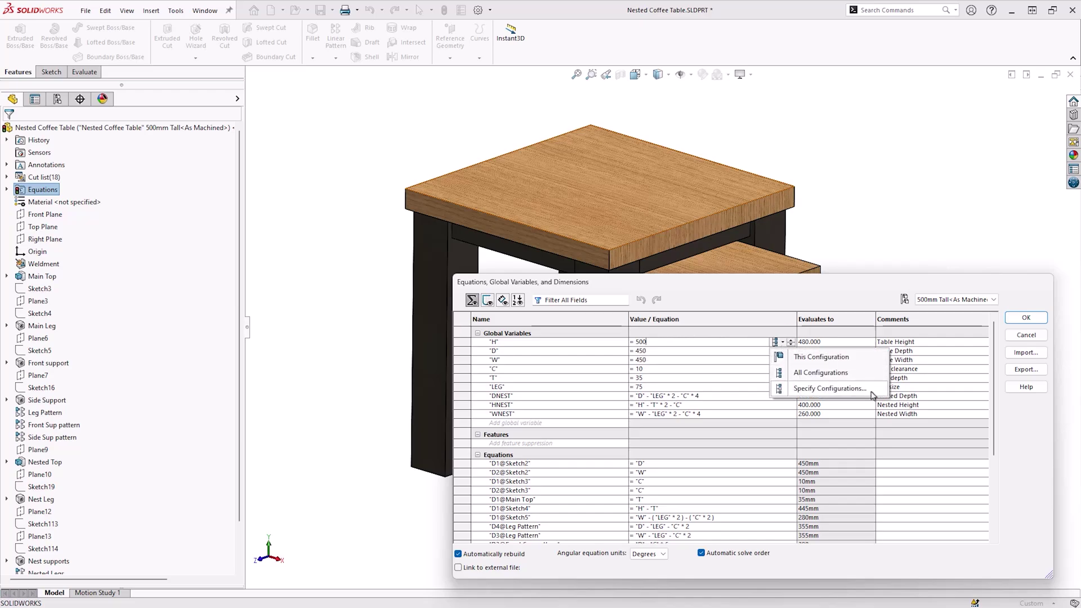
pyautogui.click(864, 360)
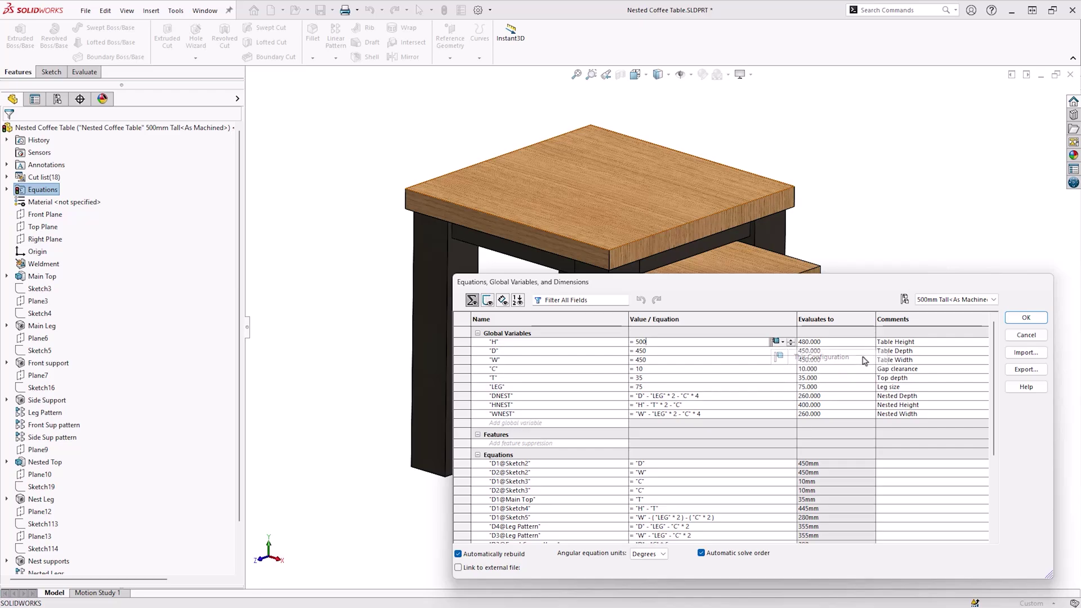
# Step: Set the table depth "D" to 480 for this configuration only
pyautogui.click(749, 351)
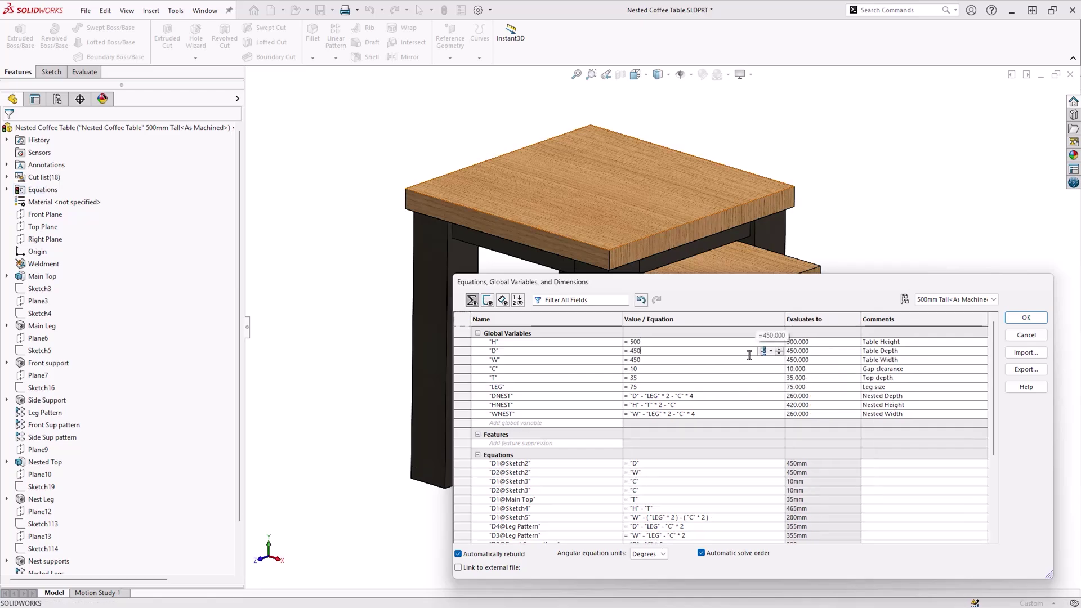
pyautogui.press('BackSpace')
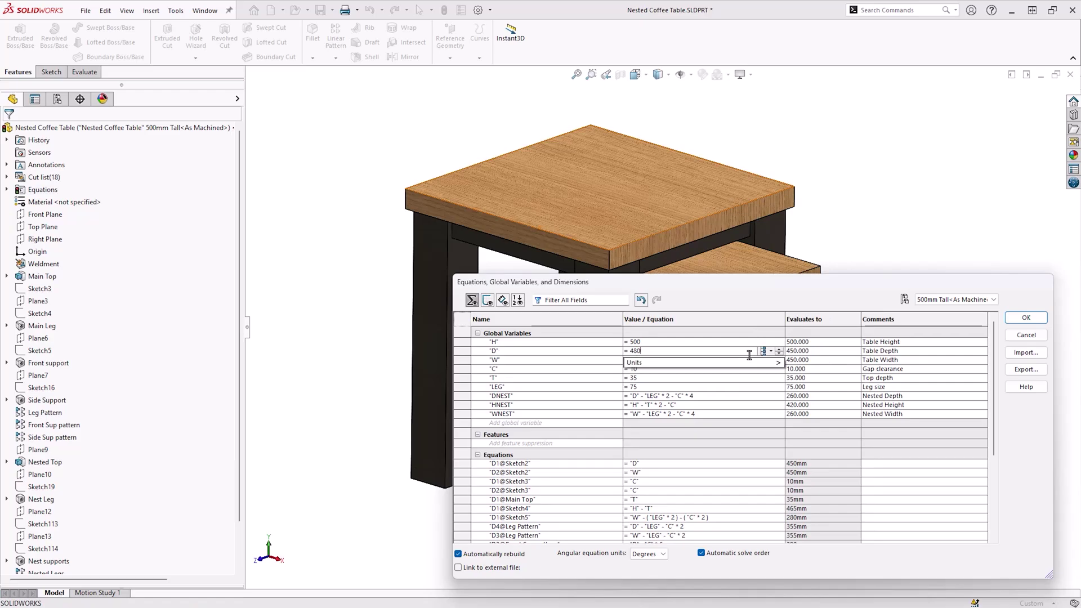
pyautogui.click(771, 350)
pyautogui.click(777, 369)
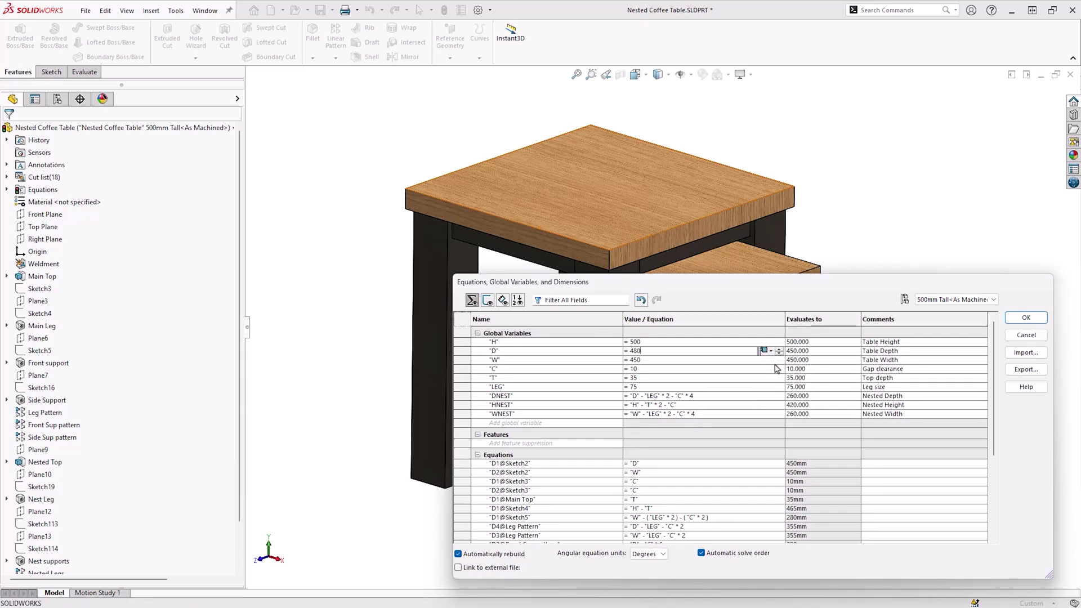
# Step: Set the table width "W" to 500 for this configuration only and accept the equation changes
pyautogui.click(708, 360)
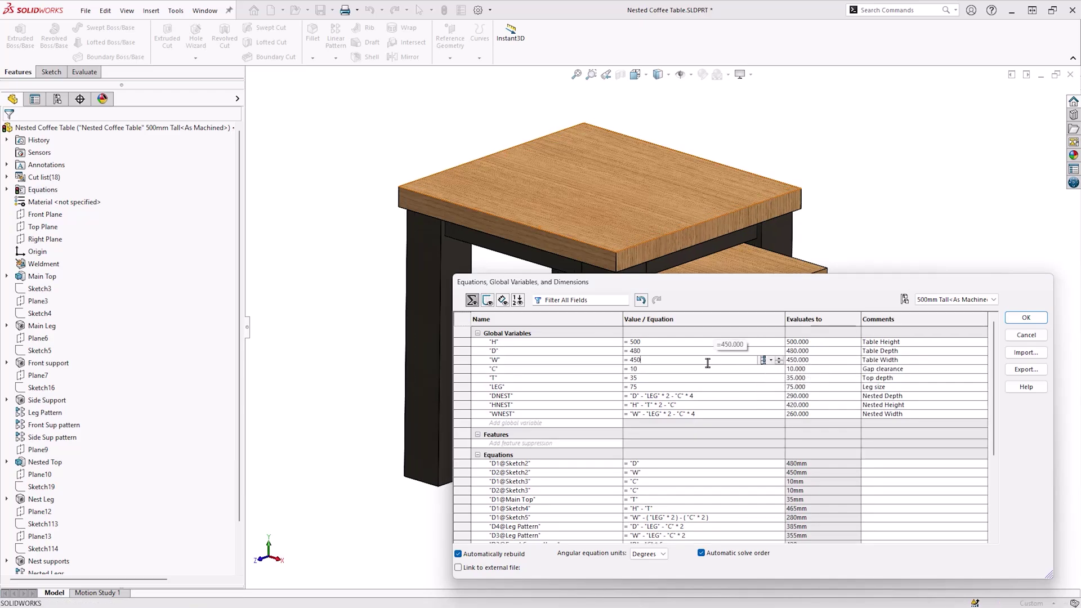
pyautogui.press('BackSpace')
pyautogui.press('BackSpace')
pyautogui.press('BackSpace')
pyautogui.write('500')
pyautogui.click(771, 359)
pyautogui.click(777, 378)
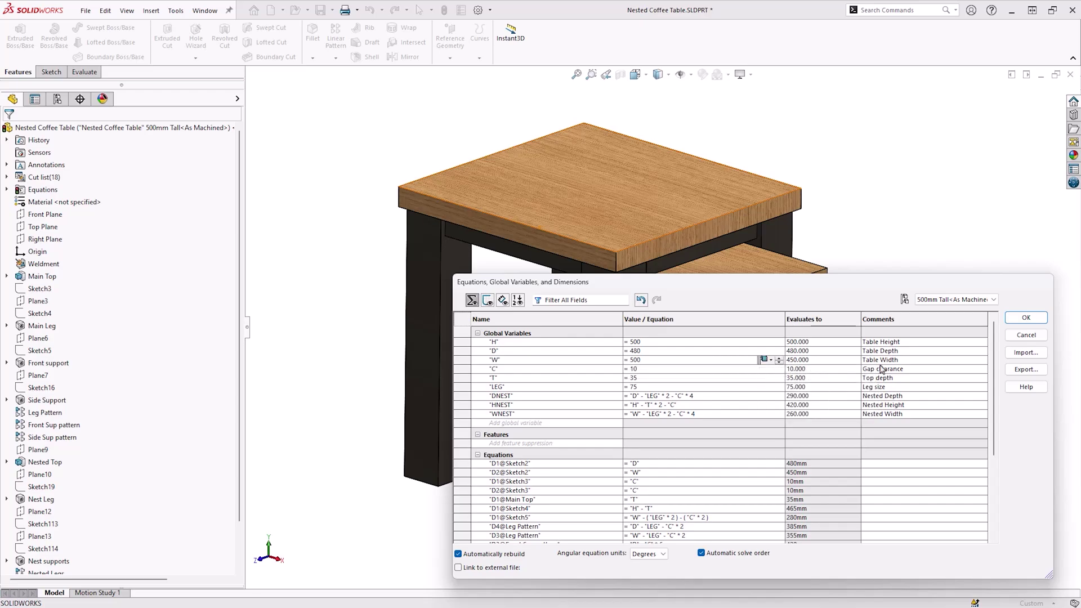
pyautogui.click(1025, 319)
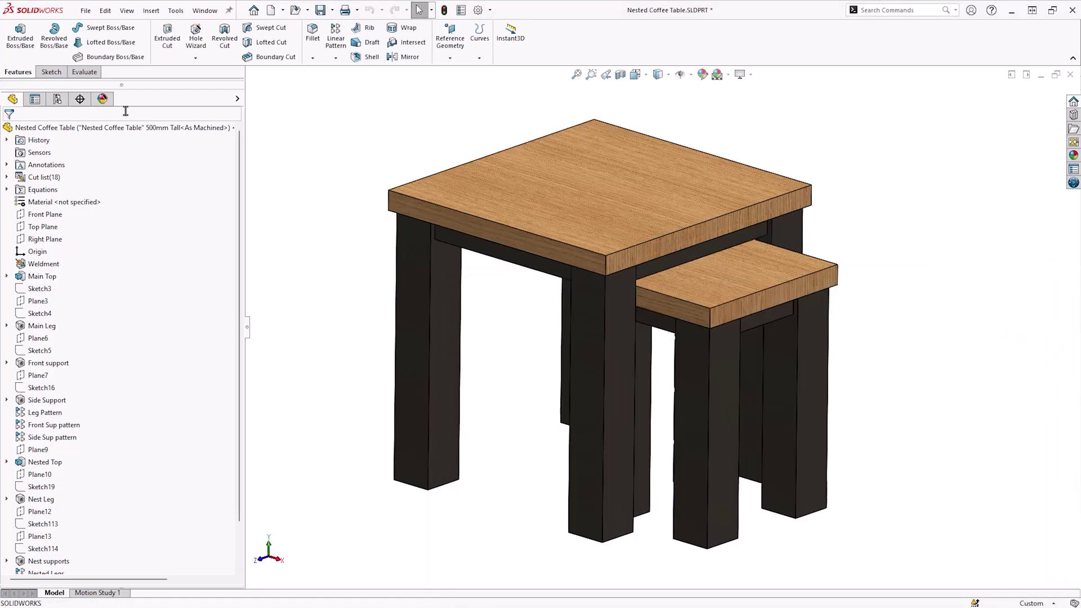
# Step: Compare the 500mm Tall and Default configurations by activating their As Machined and As Welded versions, returning to 500mm Tall<As Machined>
pyautogui.click(57, 99)
pyautogui.click(19, 161)
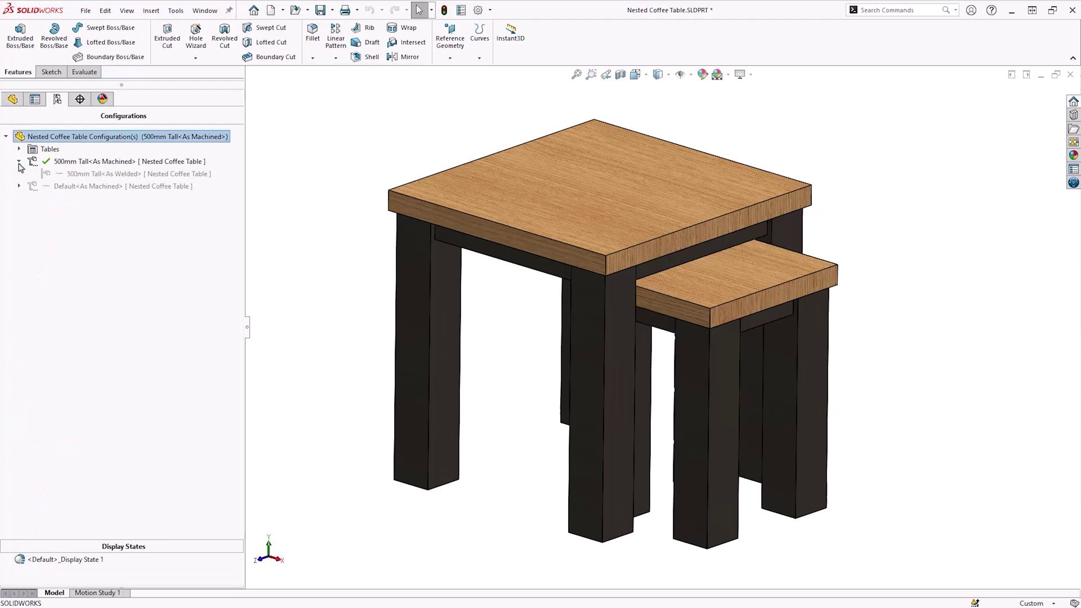
pyautogui.click(19, 185)
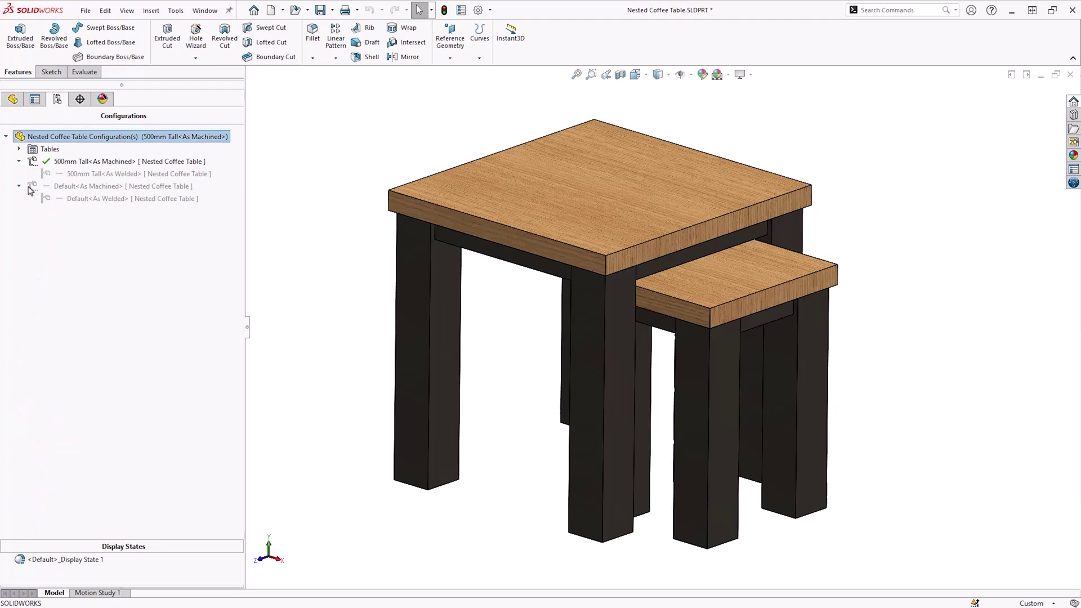
pyautogui.doubleClick(110, 175)
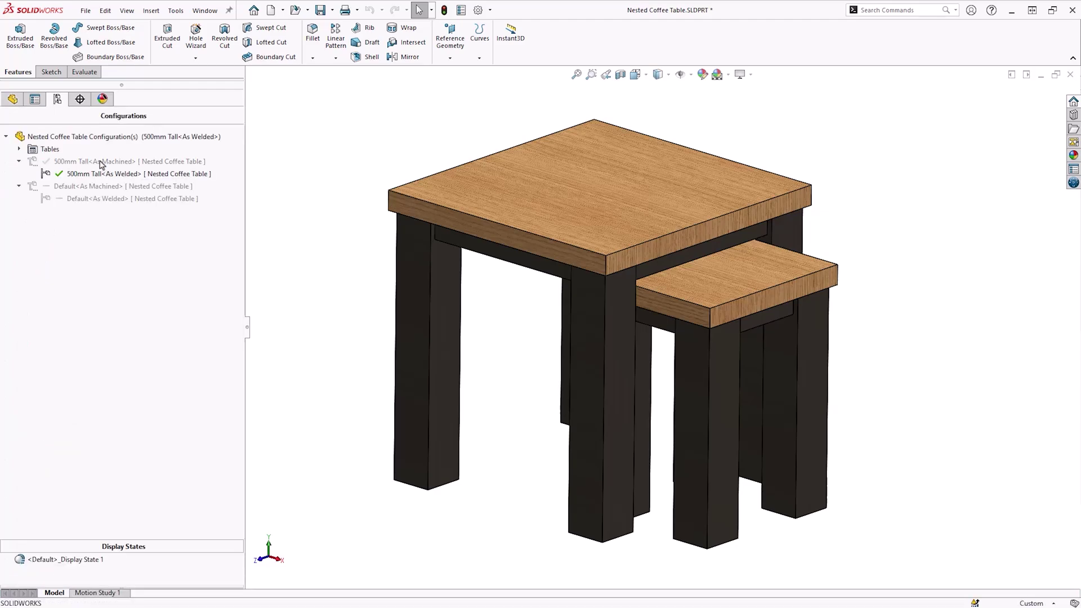
pyautogui.doubleClick(101, 162)
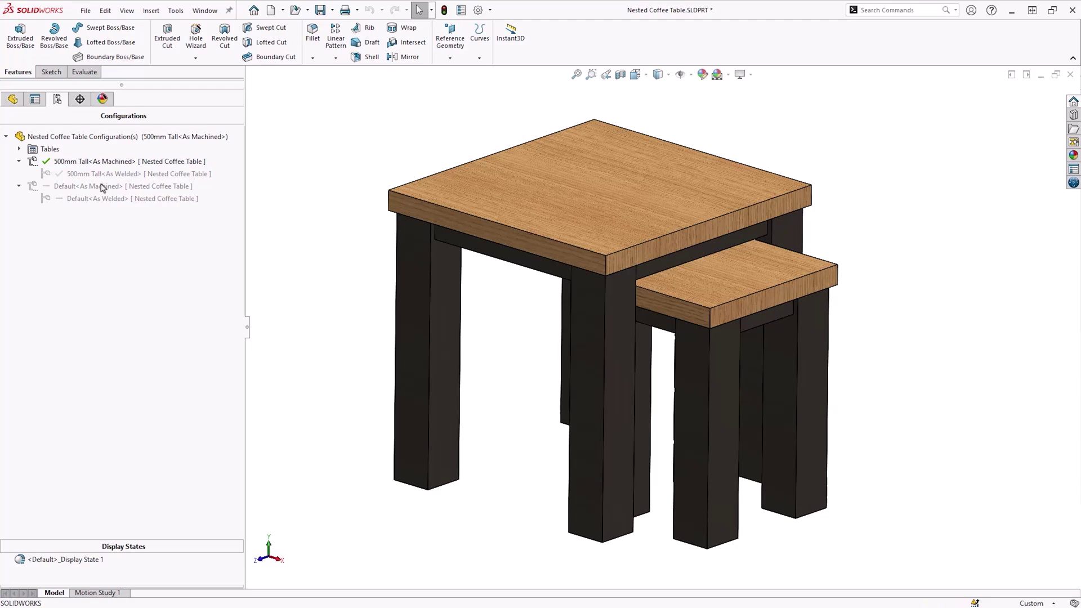
pyautogui.doubleClick(102, 186)
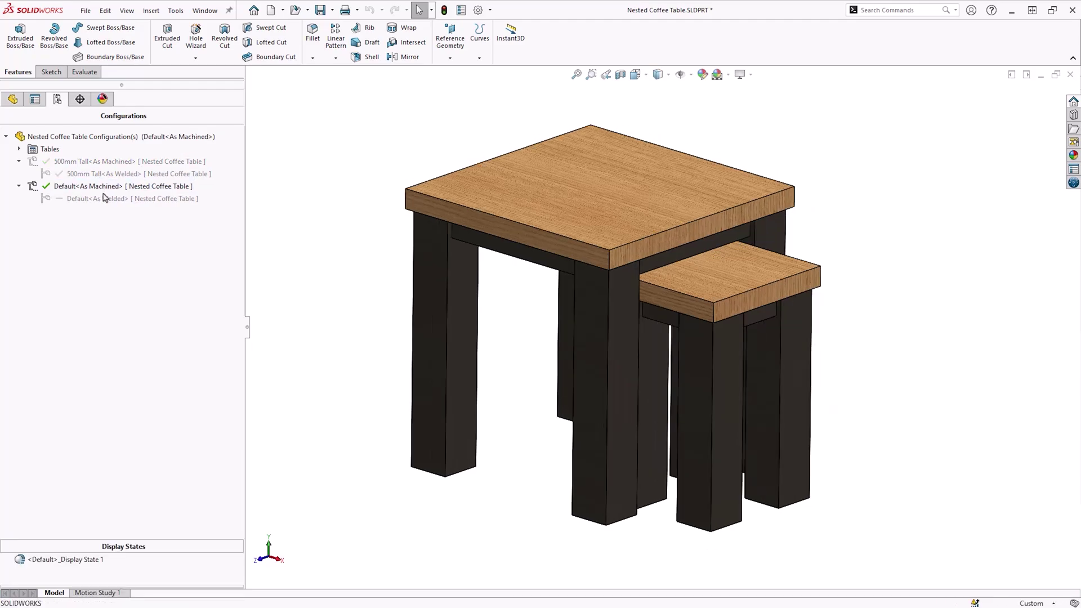
pyautogui.doubleClick(103, 198)
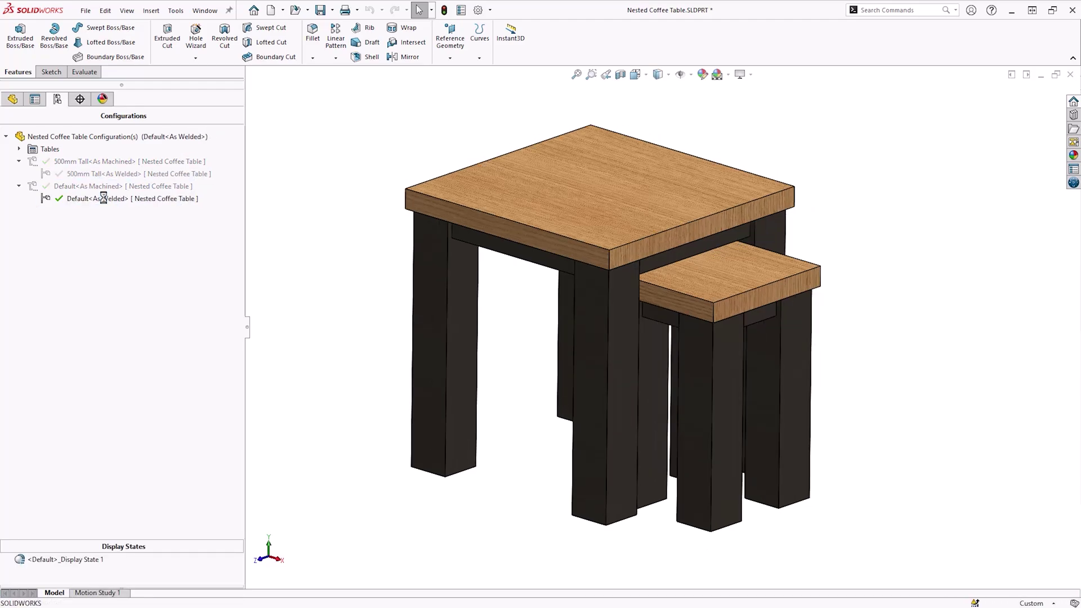
pyautogui.doubleClick(83, 162)
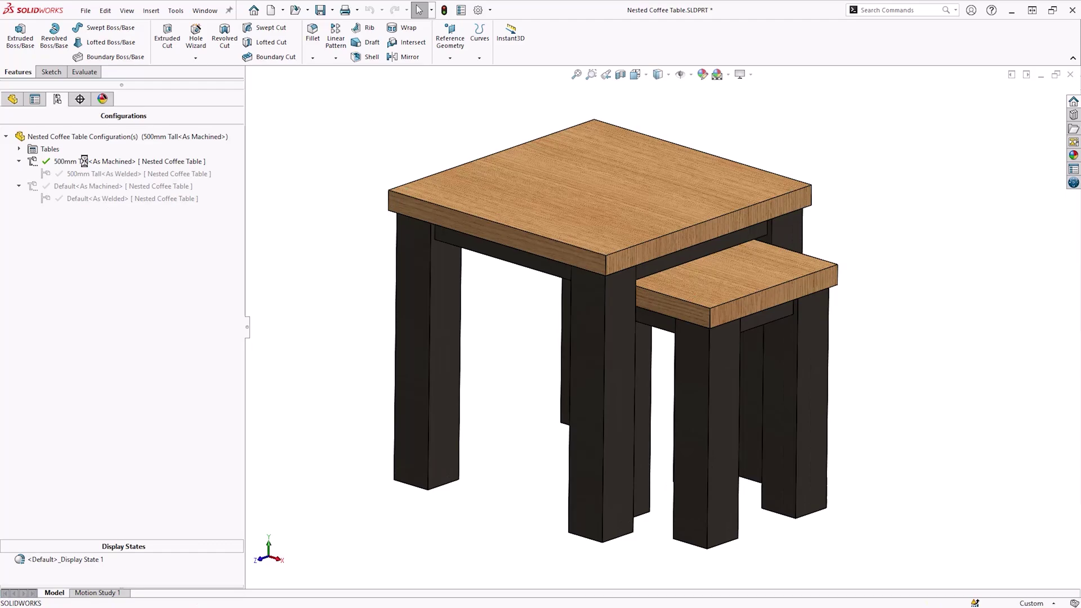
# Step: Replace the equation for D3@Nested Side Supports with the value 250 in the equation manager and accept it
pyautogui.click(12, 99)
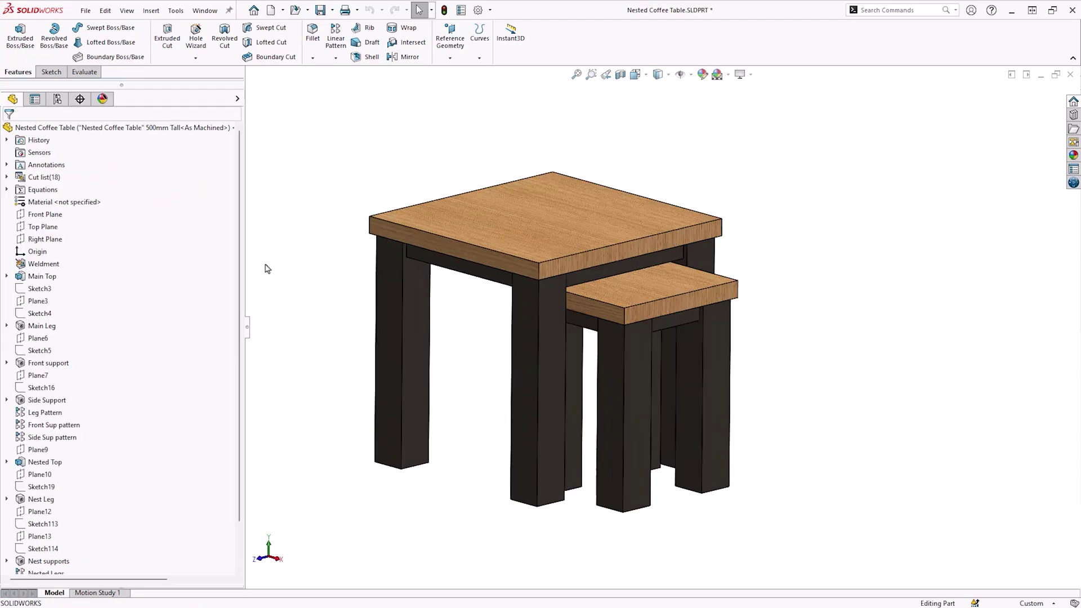
pyautogui.rightClick(60, 190)
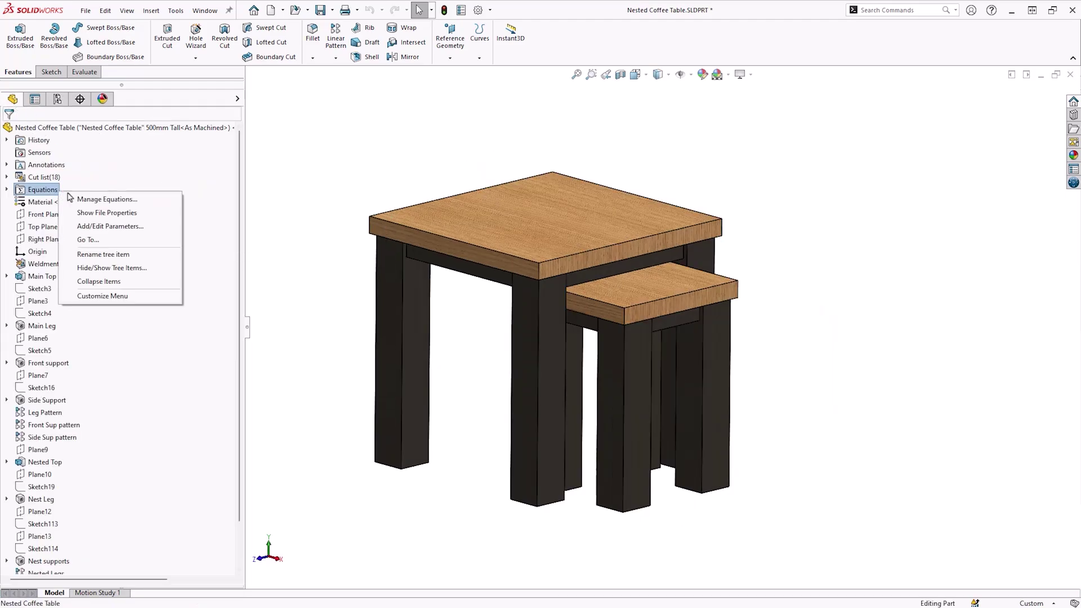
pyautogui.click(148, 201)
pyautogui.moveTo(702, 304); pyautogui.dragTo(712, 397)
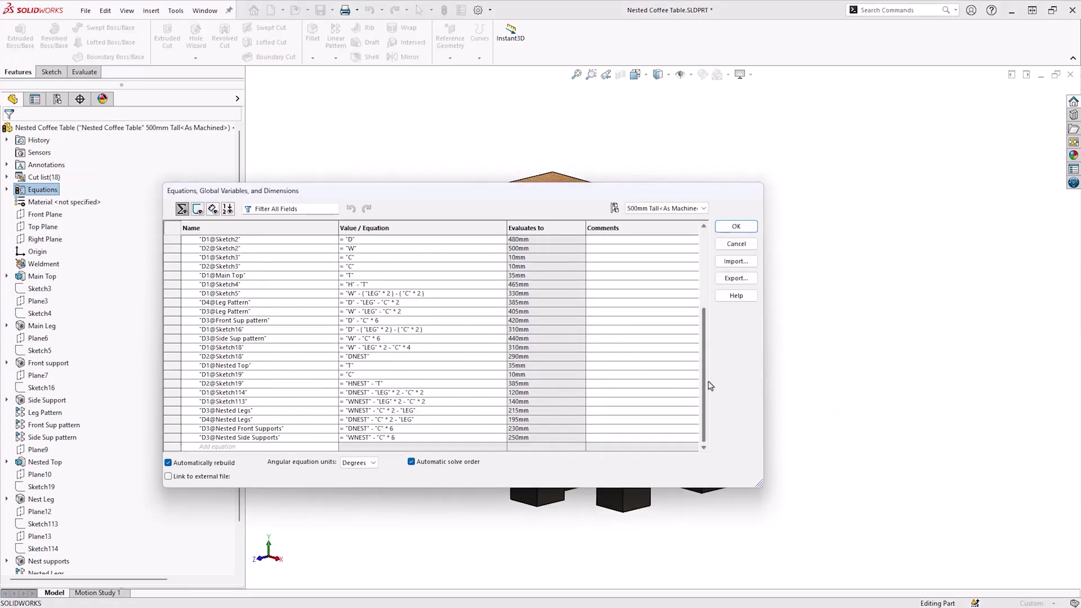
pyautogui.click(392, 437)
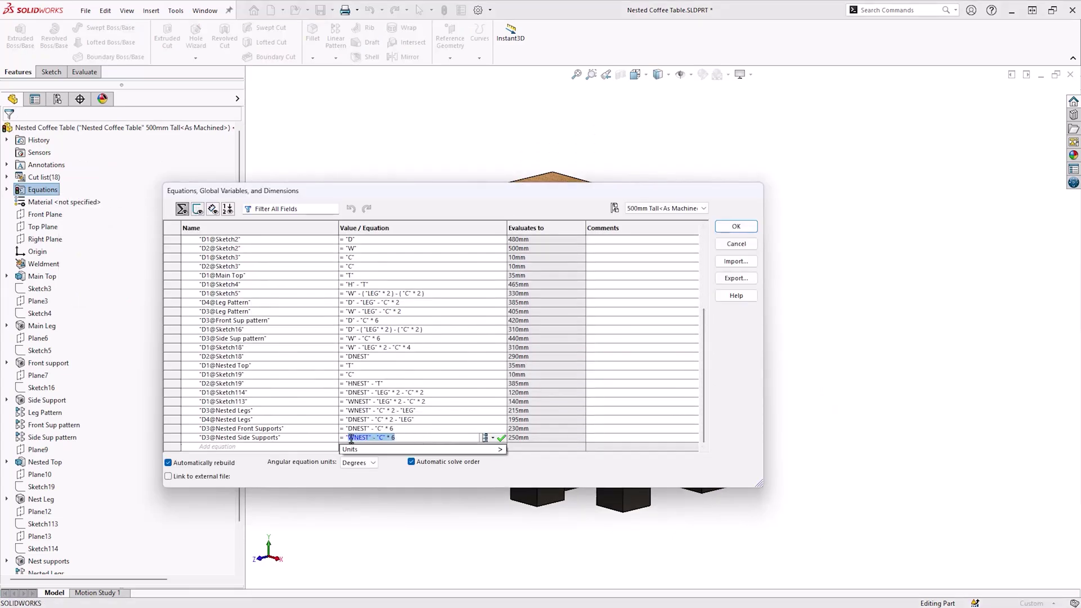
pyautogui.write('250')
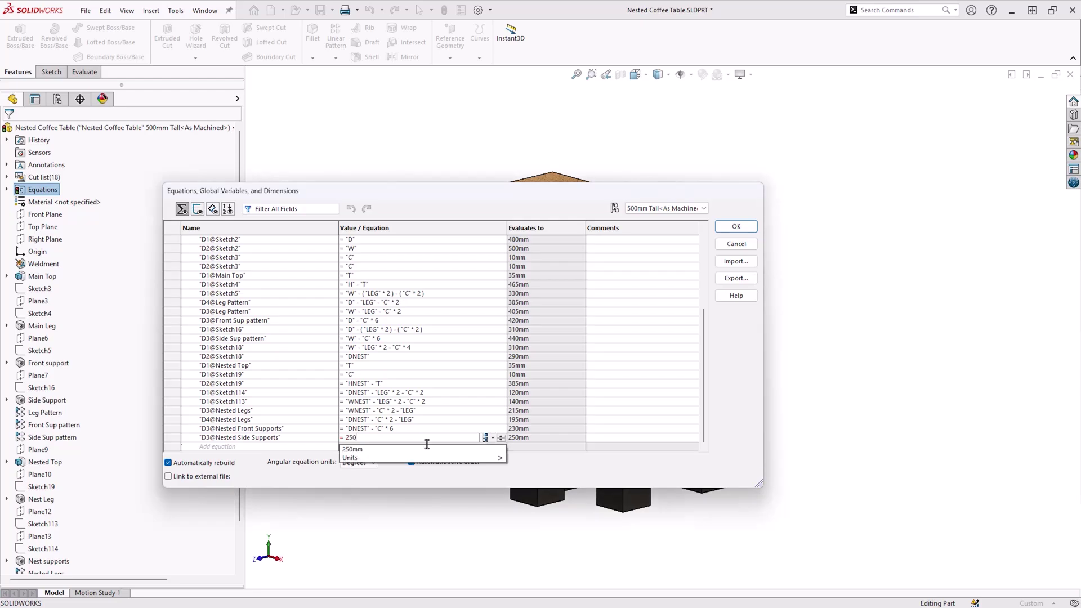
pyautogui.click(484, 438)
pyautogui.click(592, 442)
pyautogui.click(739, 227)
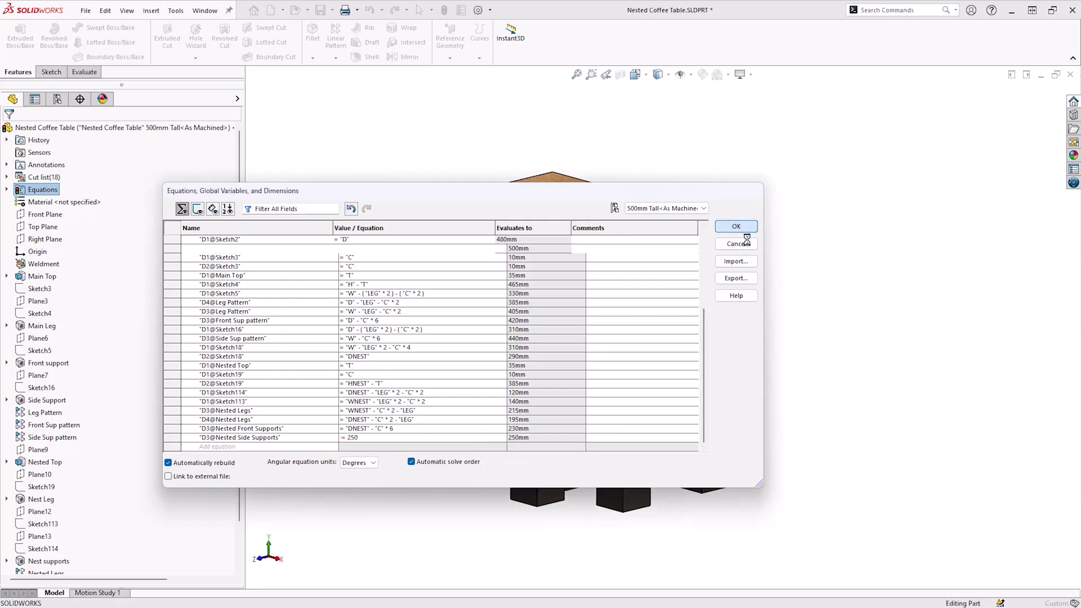
# Step: Display the main top's dimensions and replace the equation on its depth dimension in Sketch2 with 480
pyautogui.click(649, 215)
pyautogui.scroll(-5, 704, 242)
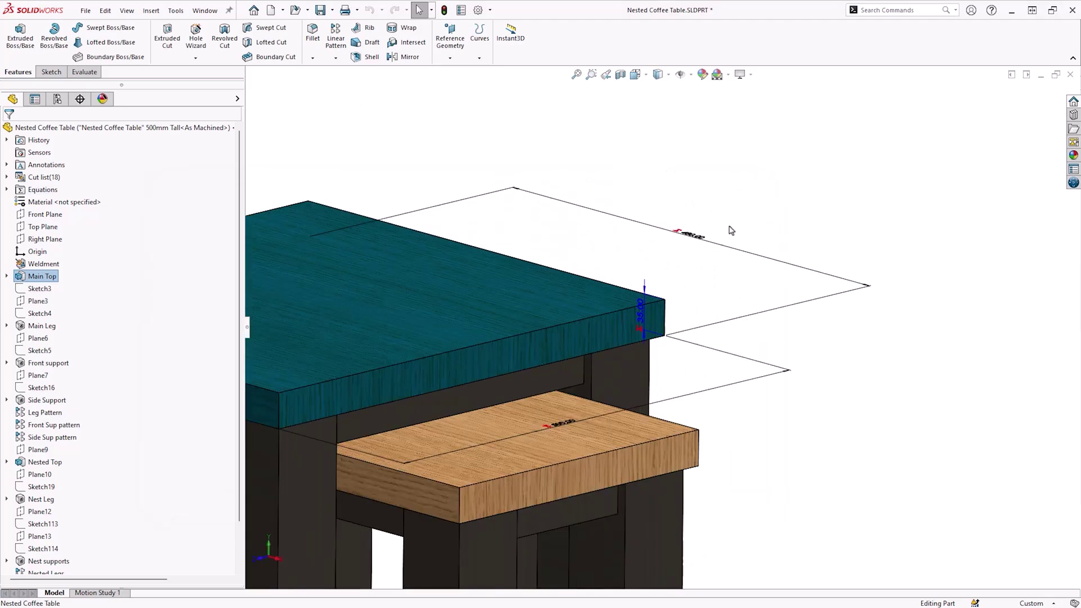
pyautogui.doubleClick(702, 240)
pyautogui.press('BackSpace')
pyautogui.write('=')
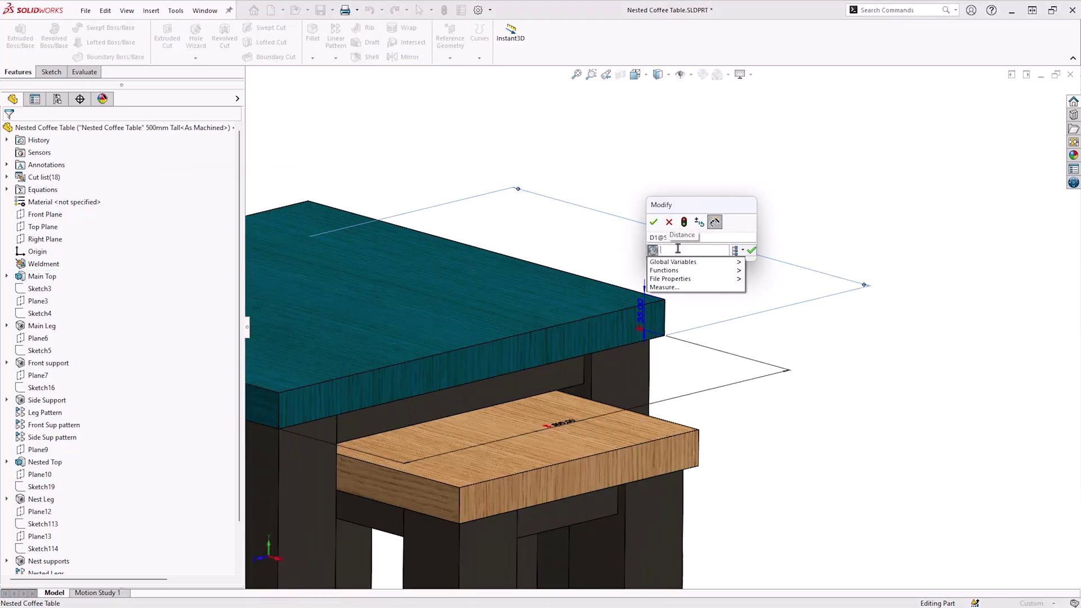
pyautogui.write('480')
pyautogui.click(737, 250)
pyautogui.click(757, 266)
pyautogui.moveTo(671, 209); pyautogui.dragTo(747, 167)
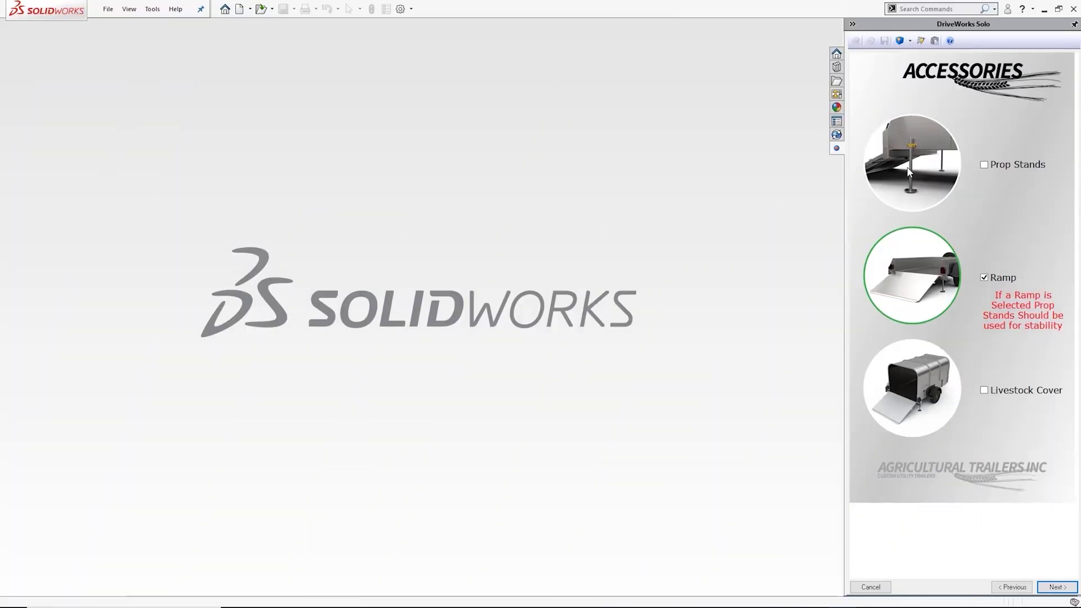
# Step: Switch to DriveWorks Solo and add prop stands, a ladder rack and a spare wheel to the trailer's accessories
pyautogui.click(974, 169)
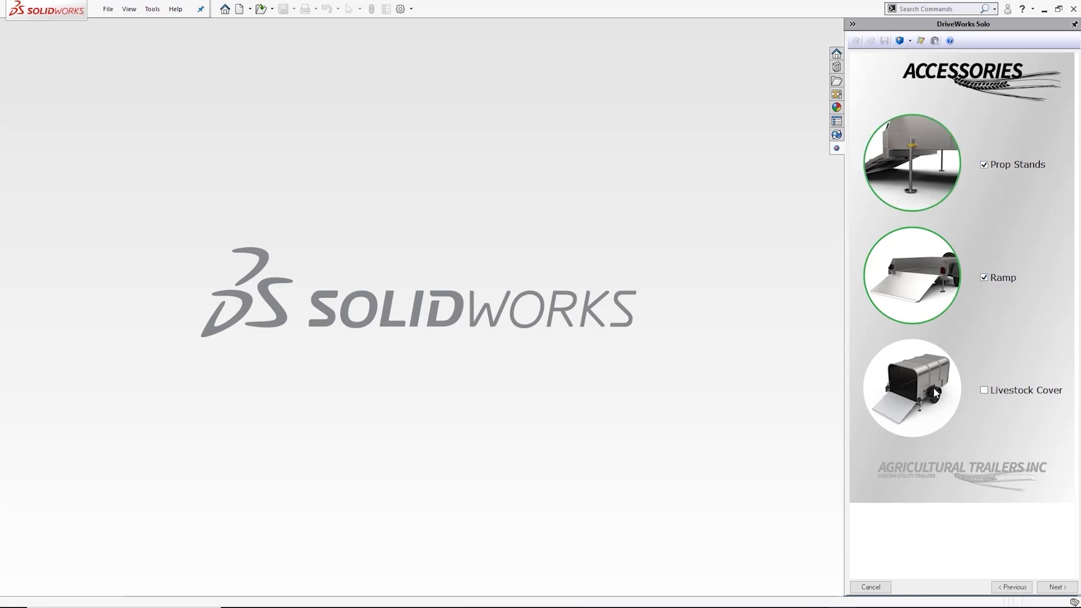
pyautogui.click(1056, 586)
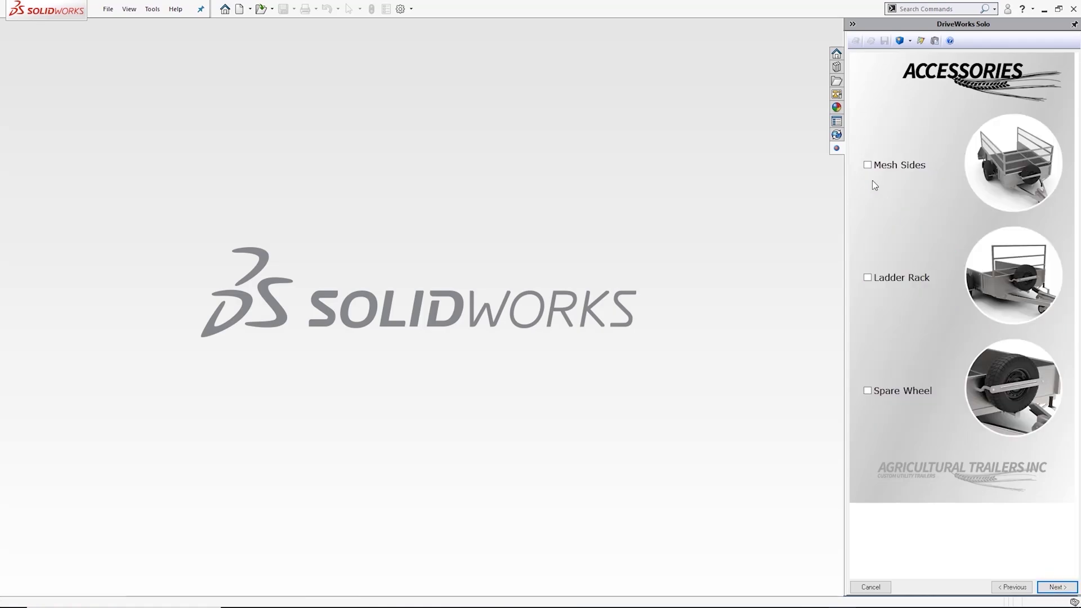
pyautogui.click(868, 277)
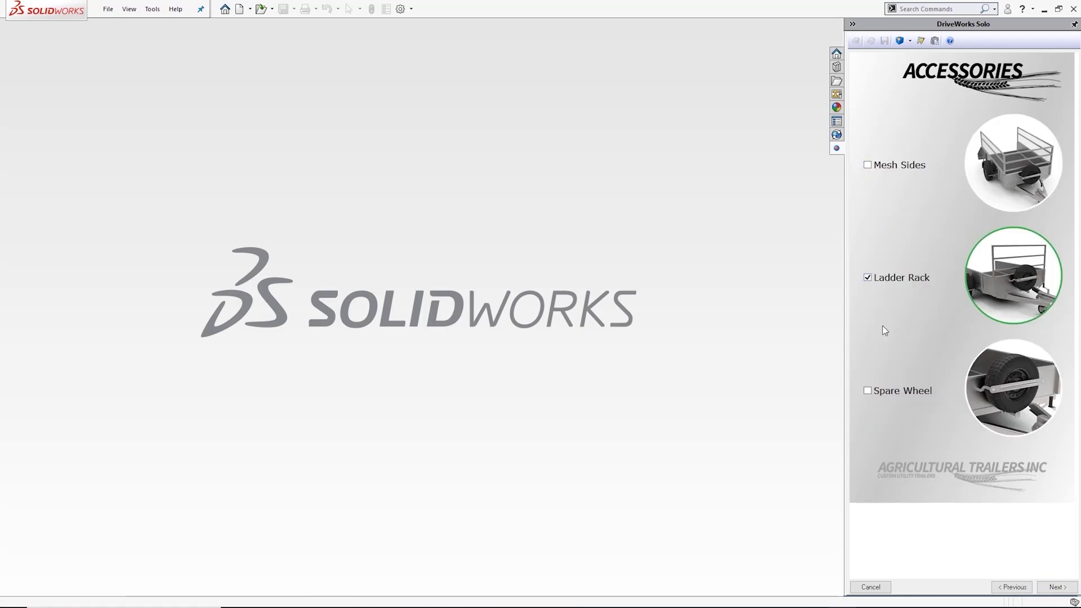
pyautogui.click(867, 390)
pyautogui.click(1057, 587)
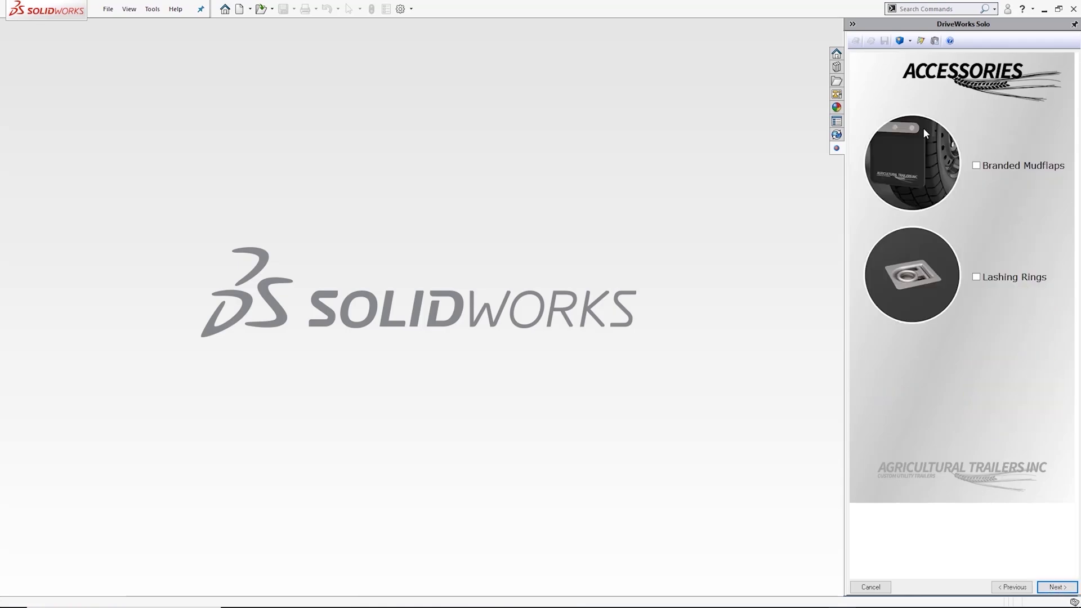
# Step: Add branded mudflaps and lashing rings to the trailer and finish the specification form
pyautogui.click(976, 165)
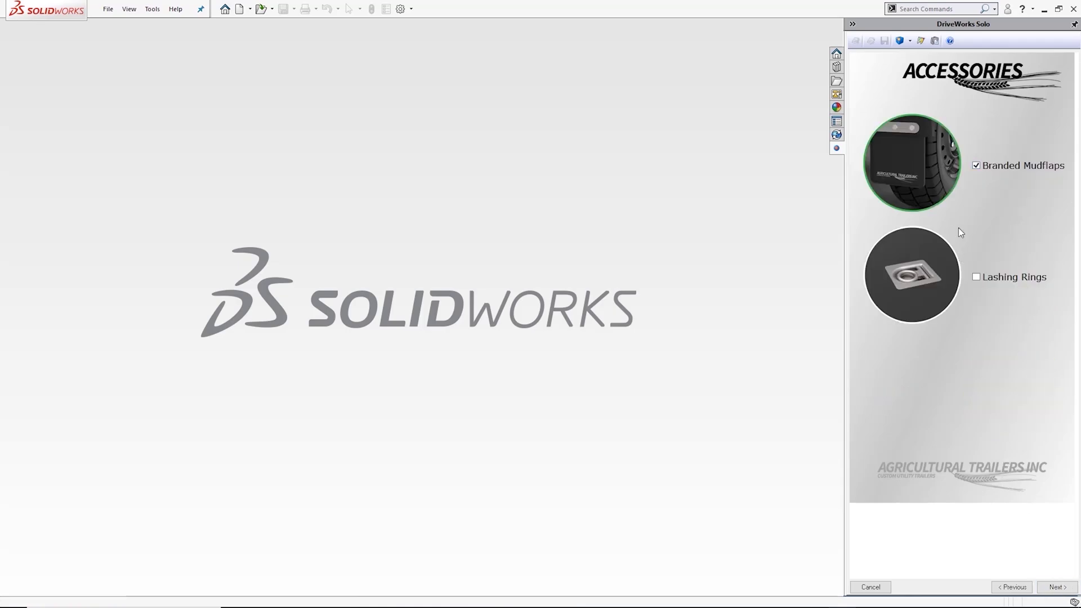
pyautogui.click(976, 278)
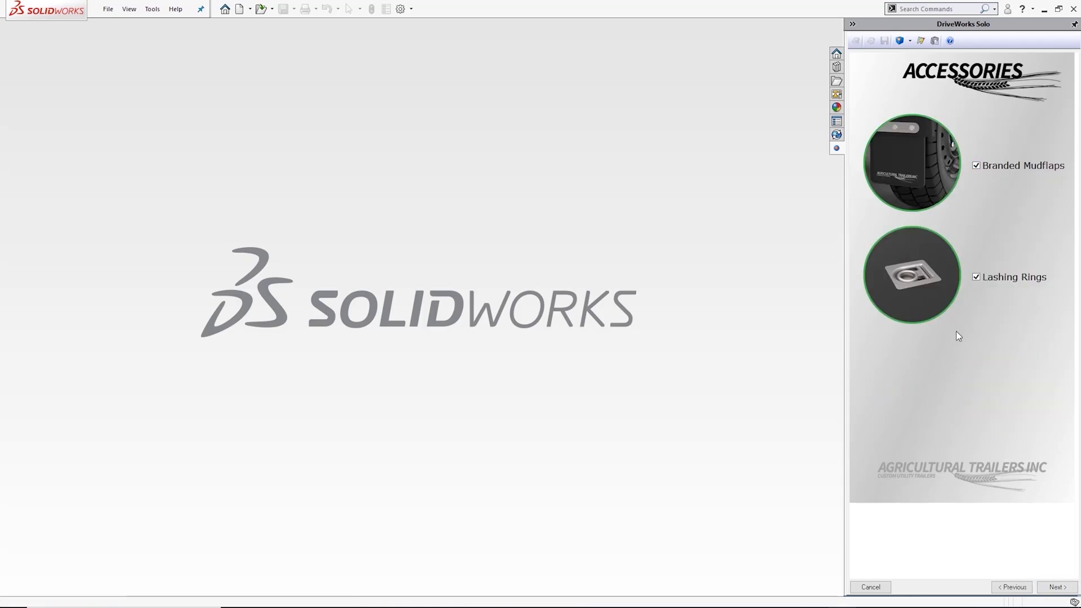
pyautogui.click(1057, 587)
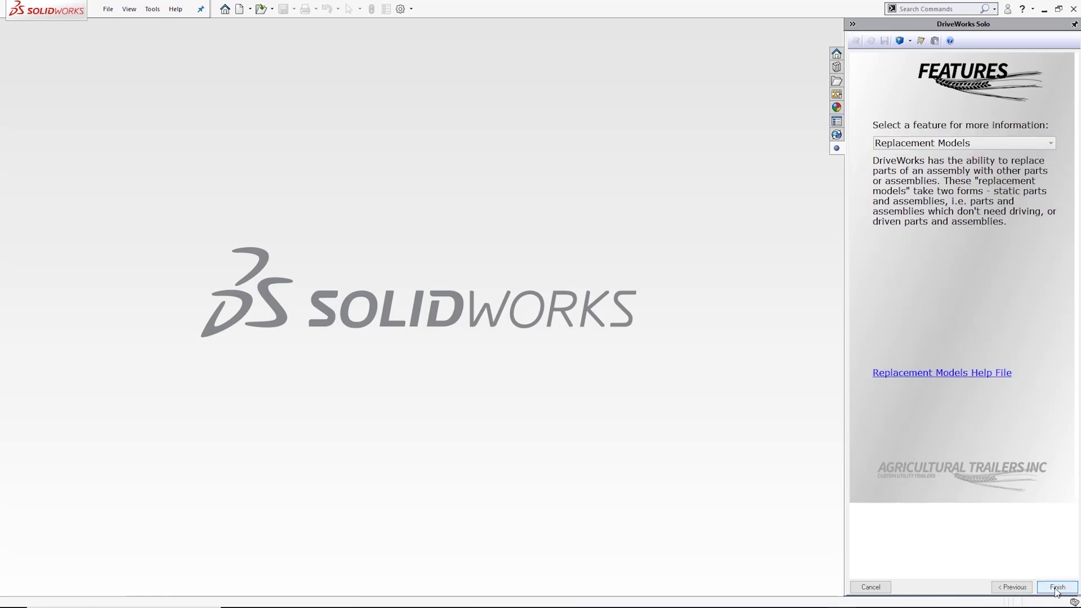
pyautogui.click(1056, 587)
pyautogui.click(641, 382)
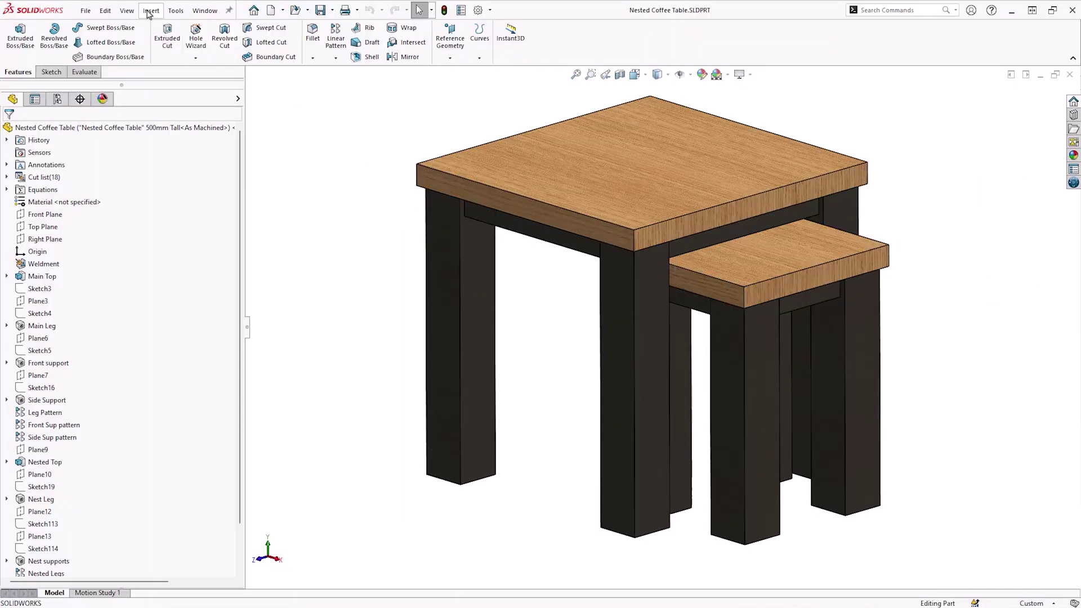
# Step: Insert an Excel design table into the Nested Coffee Table part and enlarge it to show all configuration columns
pyautogui.click(150, 12)
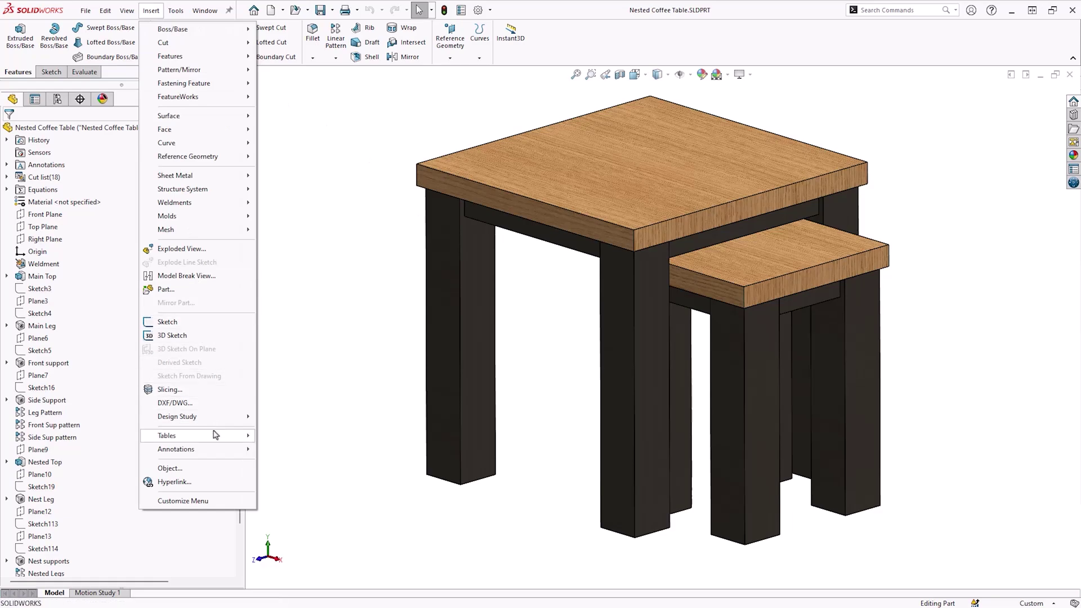
pyautogui.moveTo(216, 435)
pyautogui.click(276, 452)
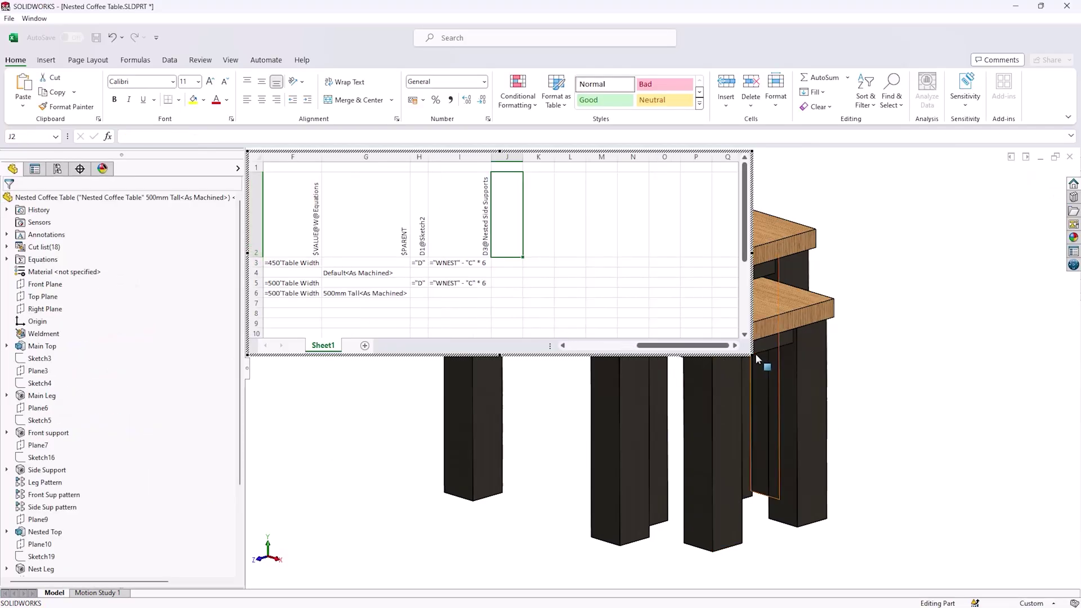
pyautogui.moveTo(753, 357); pyautogui.dragTo(883, 466)
pyautogui.moveTo(787, 456); pyautogui.dragTo(630, 457)
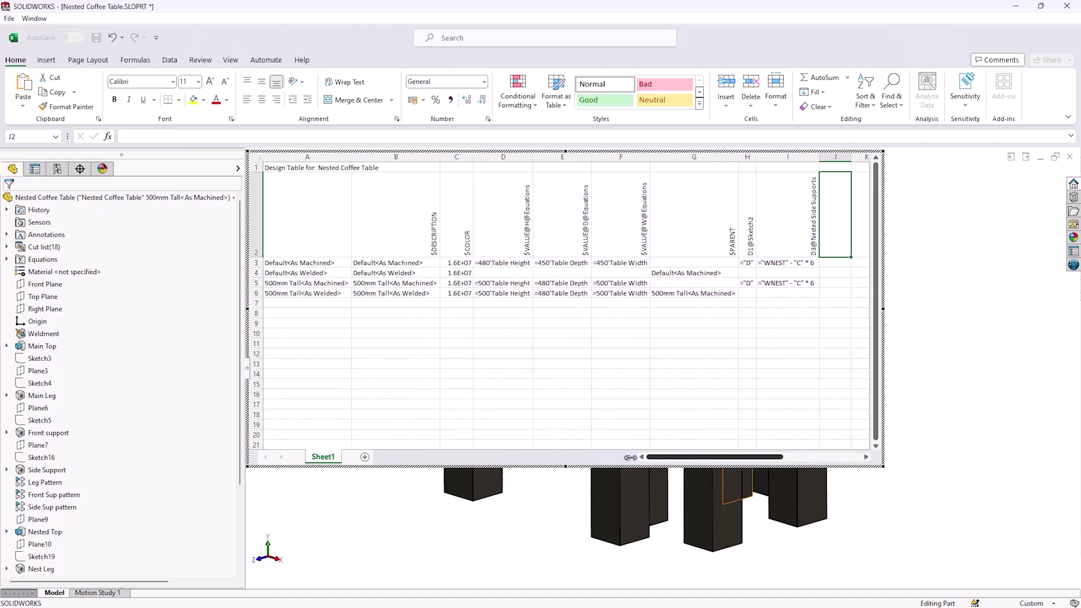
# Step: Add a "520mm Tall" configuration row and fill its height, depth and width cells from the row above
pyautogui.click(289, 304)
pyautogui.write('520mm Tall')
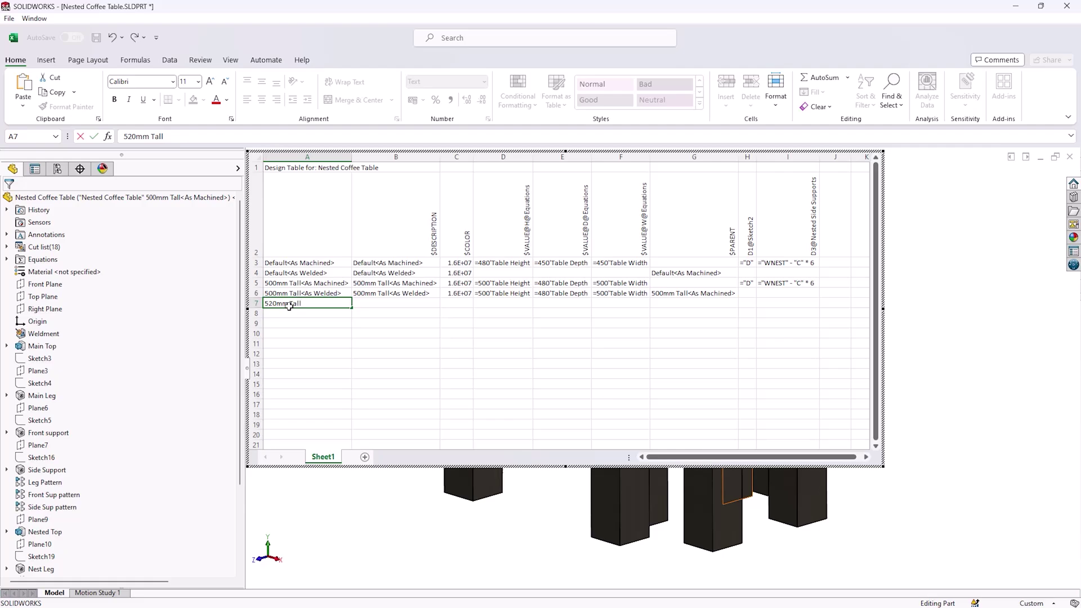
pyautogui.click(513, 304)
pyautogui.click(501, 293)
pyautogui.click(559, 295)
pyautogui.click(527, 294)
pyautogui.moveTo(534, 294)
pyautogui.mouseDown()
pyautogui.moveTo(625, 292)
pyautogui.moveTo(653, 308)
pyautogui.mouseUp()
# Step: Set the table height of the 520mm Tall configuration to 520 in the design table
pyautogui.doubleClick(486, 304)
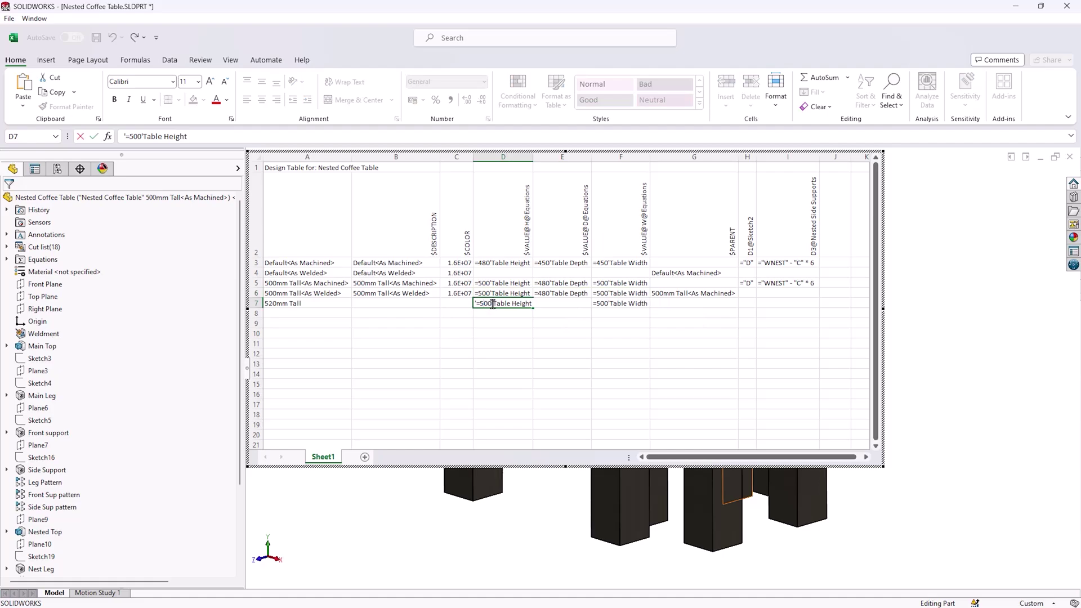
pyautogui.press('BackSpace')
pyautogui.write('2')
pyautogui.click(563, 333)
# Step: Set the table depth of the 520mm Tall configuration to 500 in the design table
pyautogui.click(548, 304)
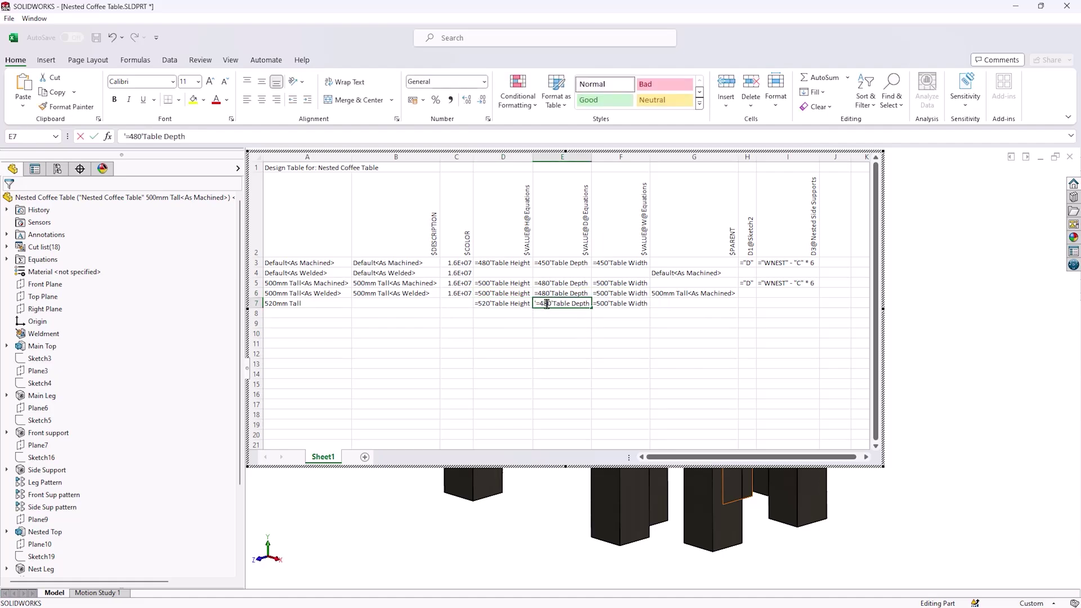
pyautogui.doubleClick(548, 304)
pyautogui.press('BackSpace')
pyautogui.press('BackSpace')
pyautogui.press('BackSpace')
pyautogui.write('500')
pyautogui.click(610, 312)
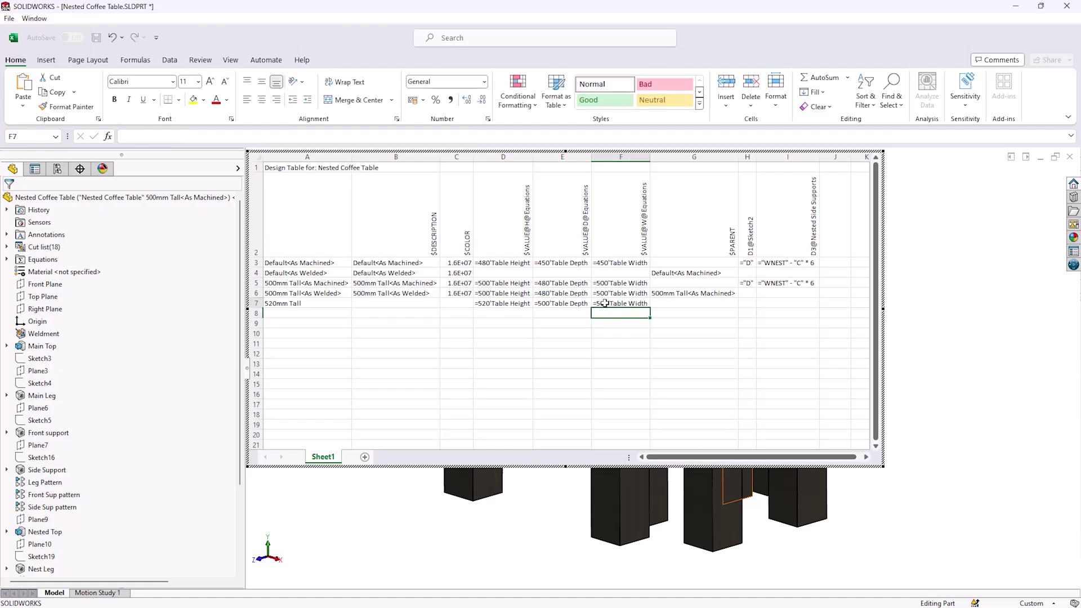
# Step: Set the table width of the 520mm Tall configuration to 520 in the design table
pyautogui.doubleClick(604, 303)
pyautogui.press('BackSpace')
pyautogui.press('BackSpace')
pyautogui.press('BackSpace')
pyautogui.write('520')
pyautogui.click(641, 342)
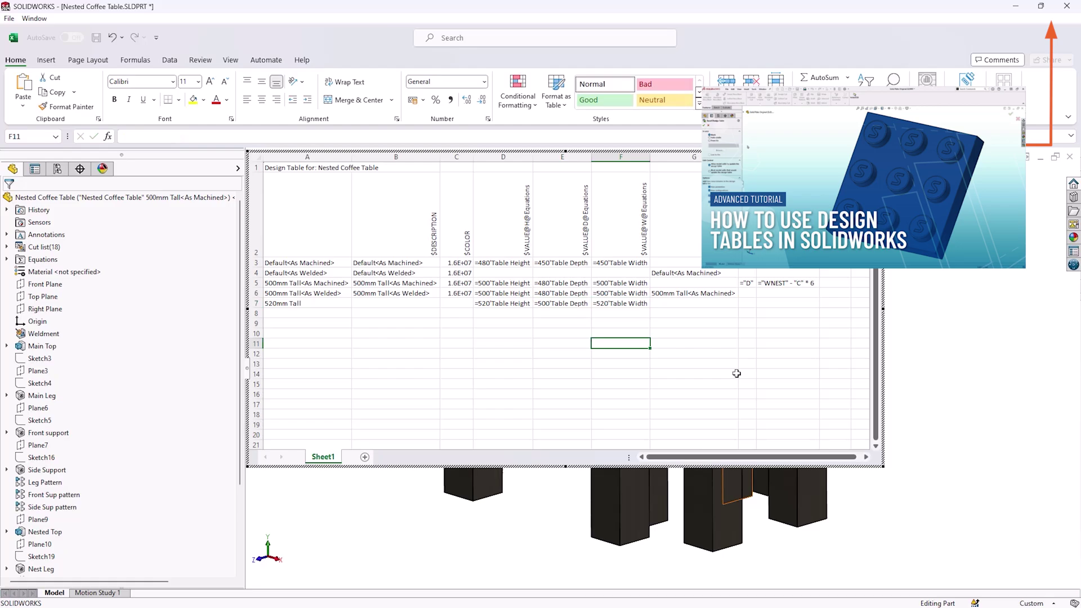